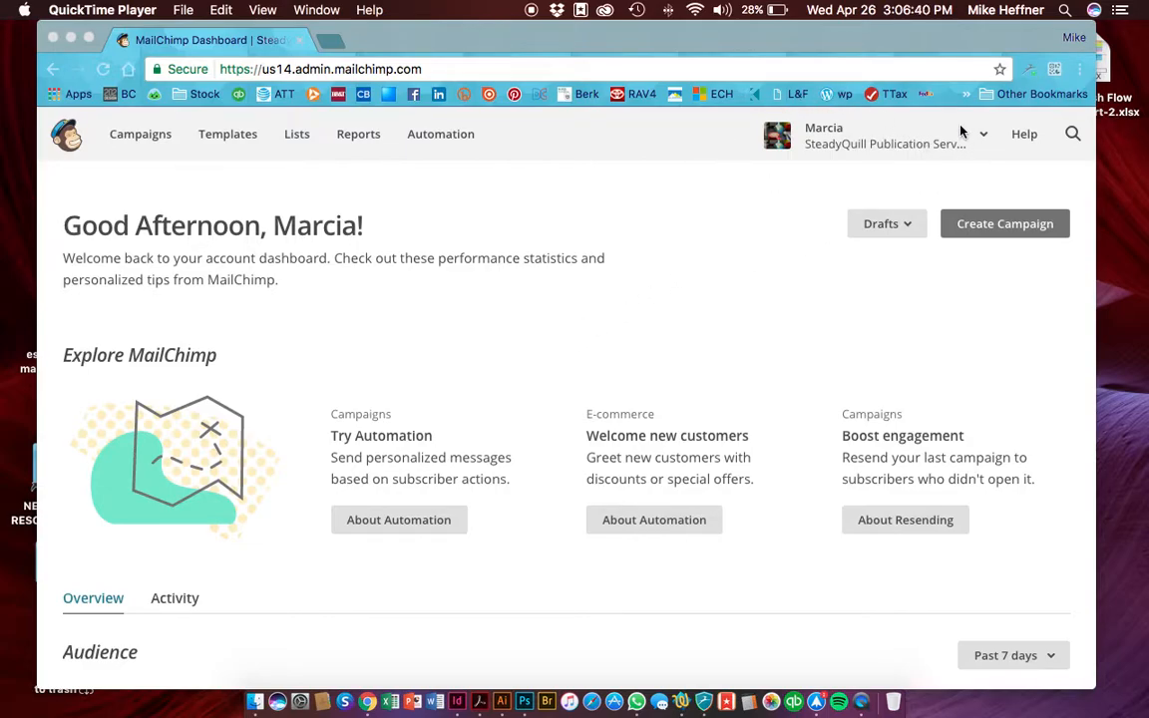
# Replicate the Passover Quick Tips 2017 campaign and keep the entire Meatballs and Matzah Balls Mailing List as recipients
pyautogui.click(144, 137)
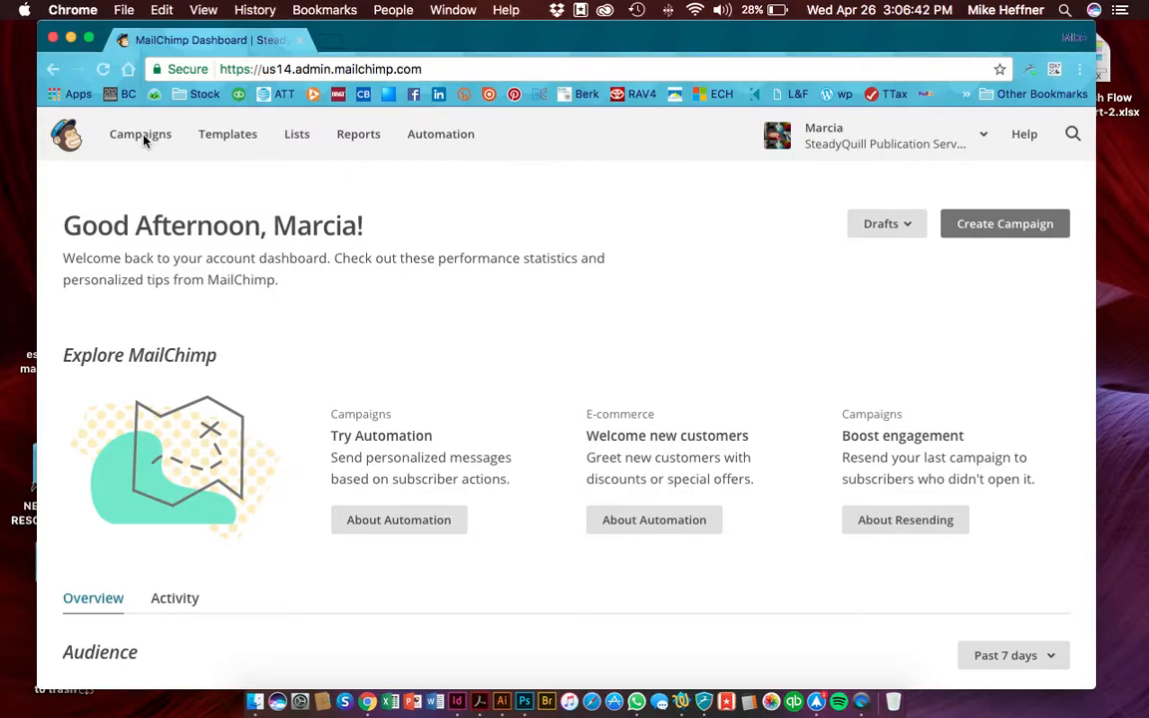
pyautogui.click(146, 144)
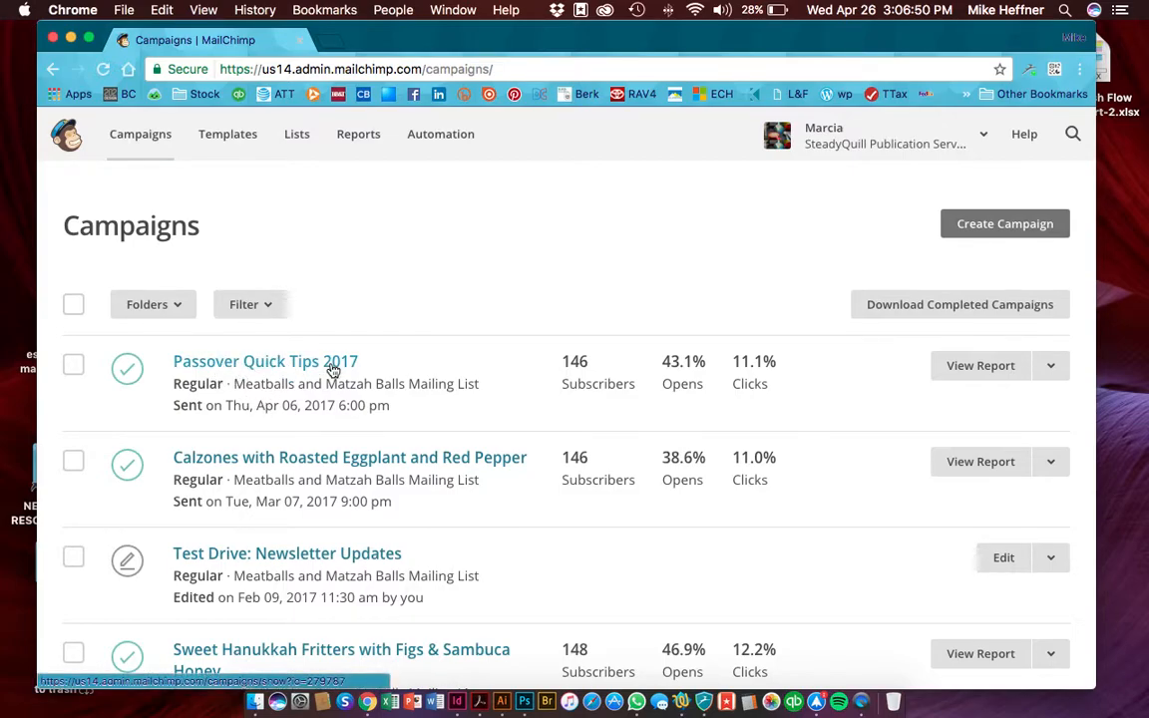
pyautogui.click(1053, 369)
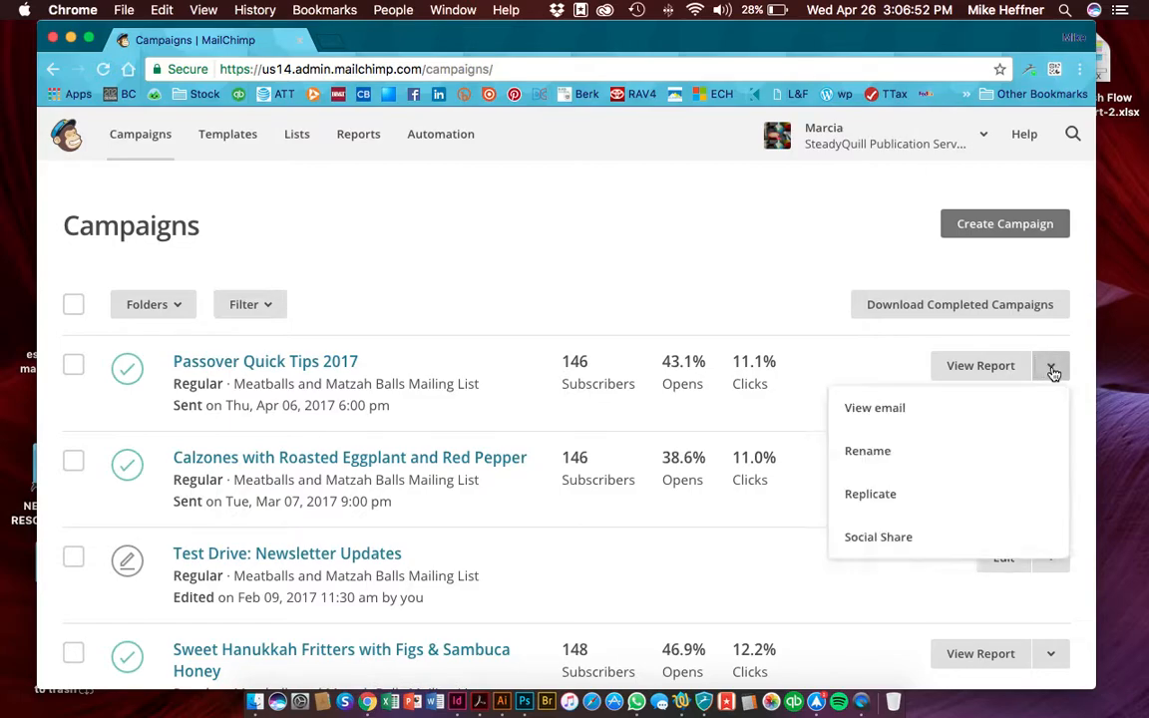
pyautogui.click(910, 495)
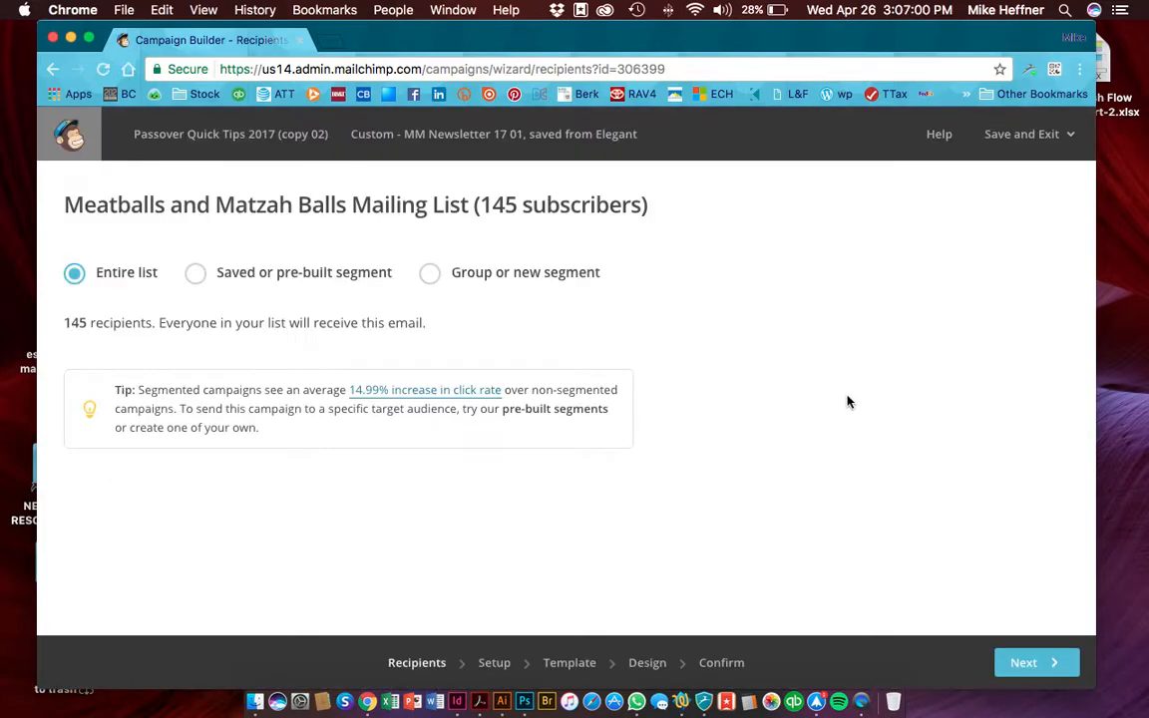
pyautogui.click(1031, 674)
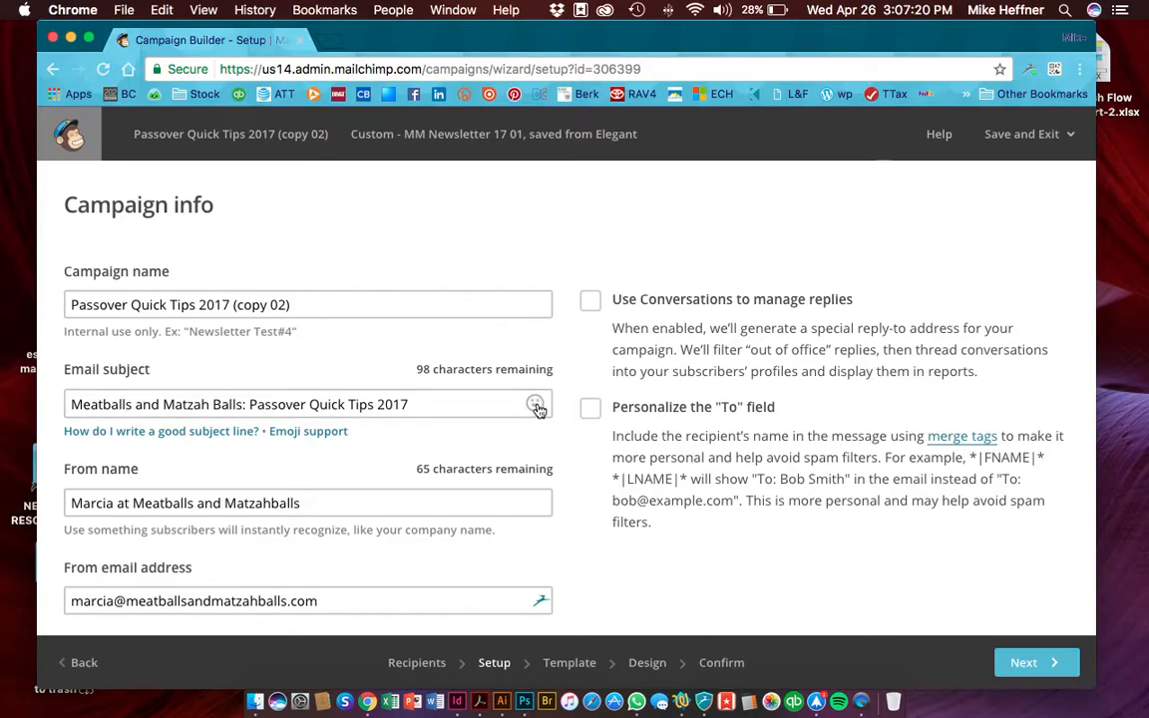
# Review the copied campaign's info, tracking and social media settings, and proceed to the email design with them unchanged
pyautogui.scroll(-3, 302, 439)
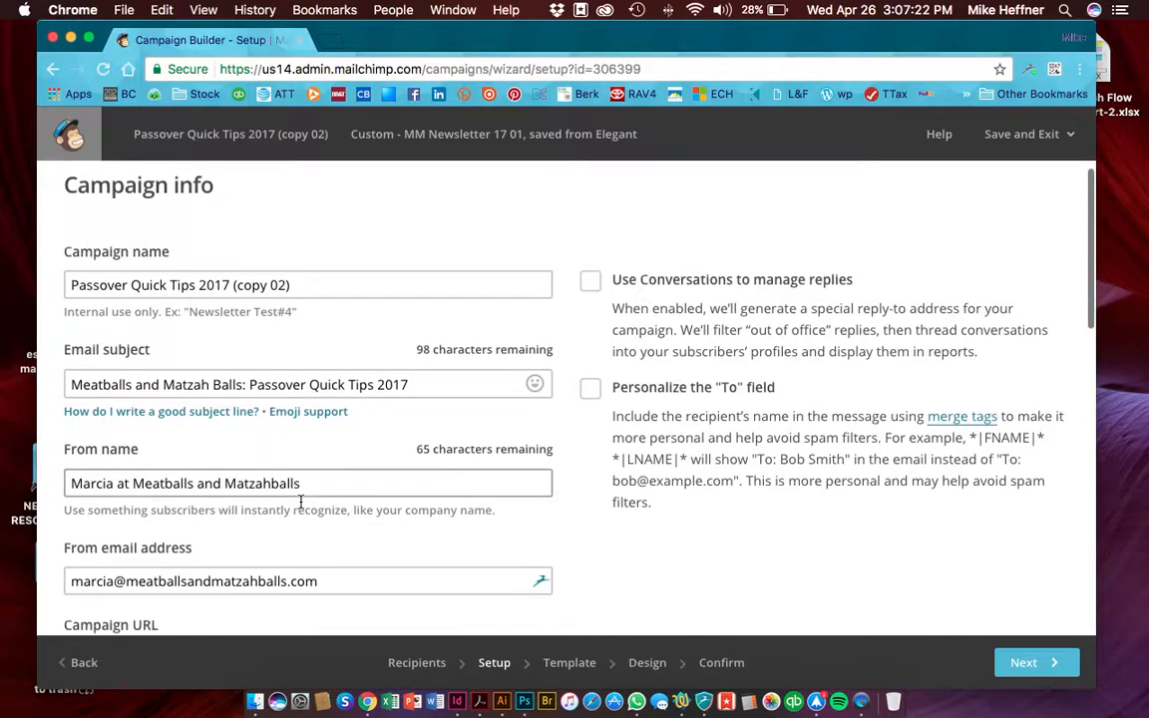
pyautogui.scroll(-4, 301, 502)
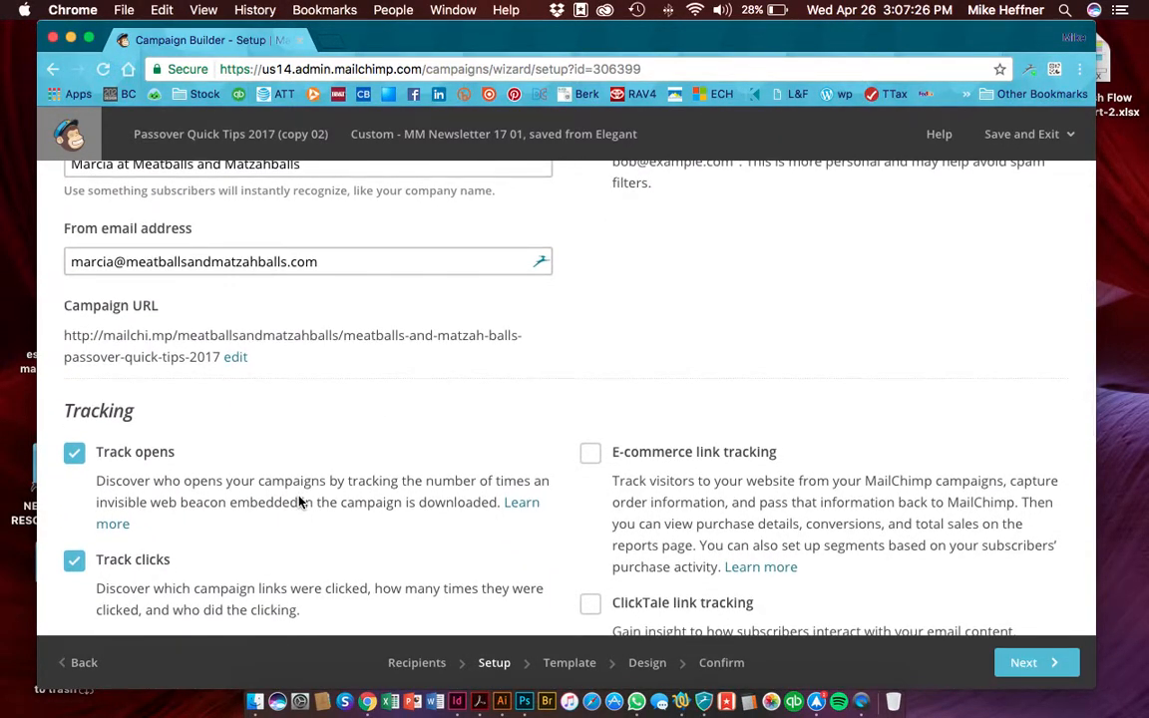
pyautogui.scroll(-6, 300, 501)
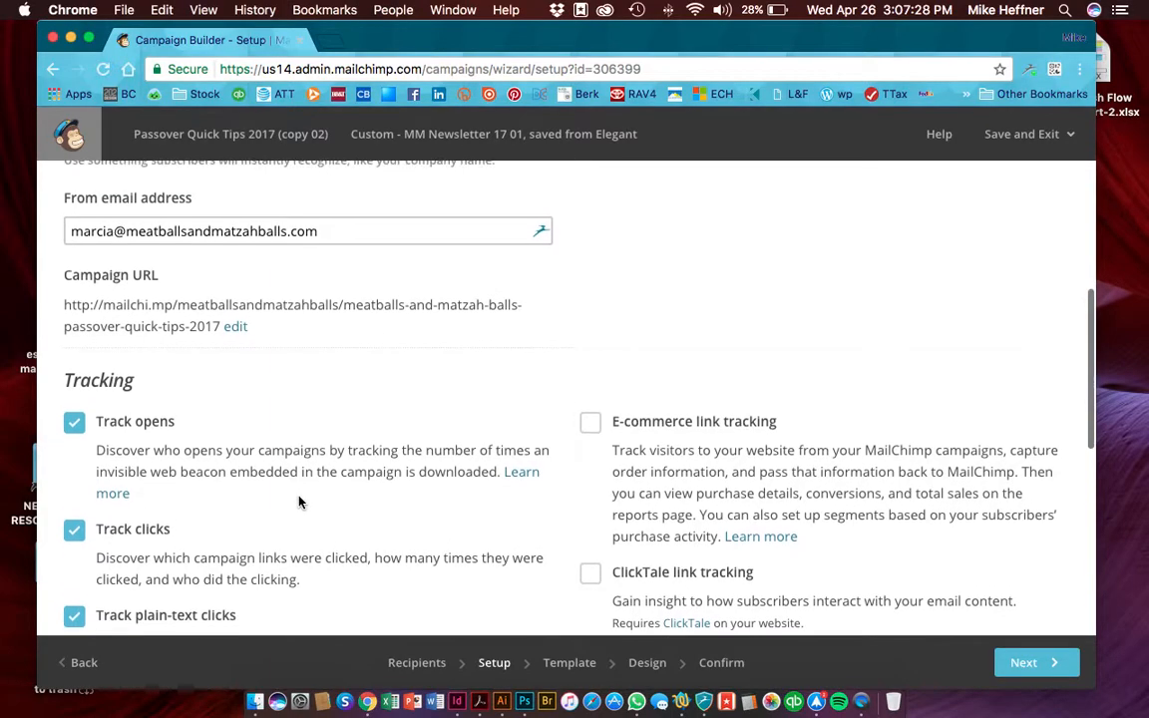
pyautogui.scroll(-3, 300, 502)
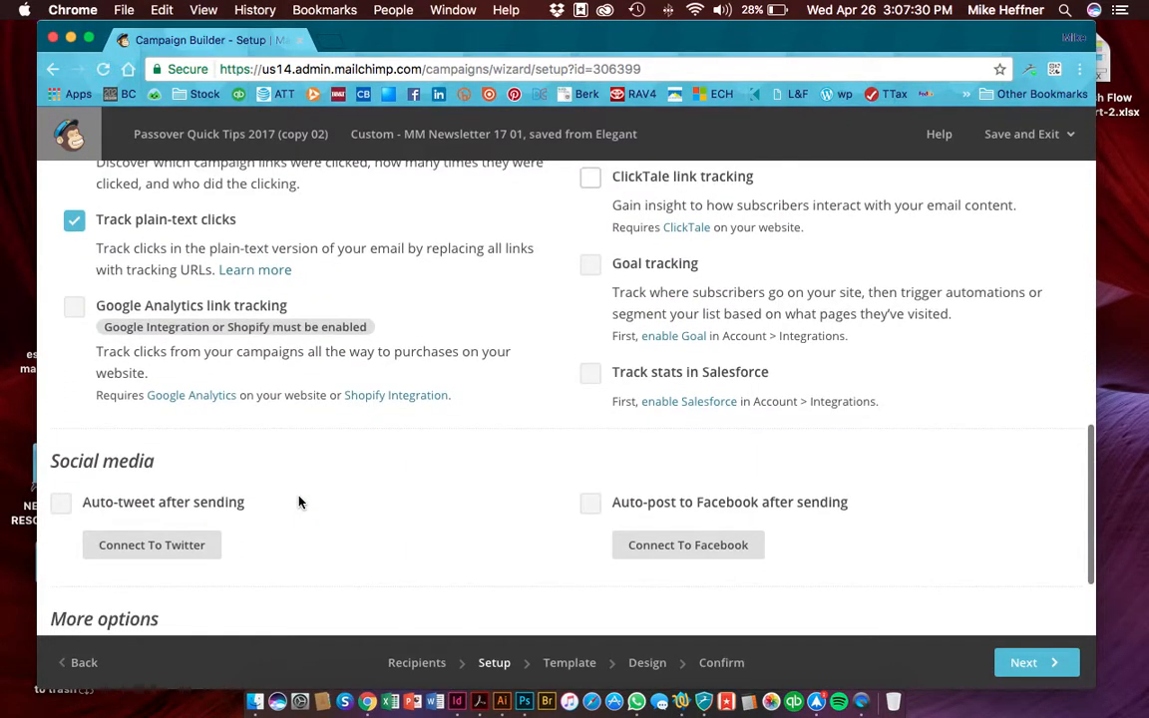
pyautogui.scroll(-3, 300, 502)
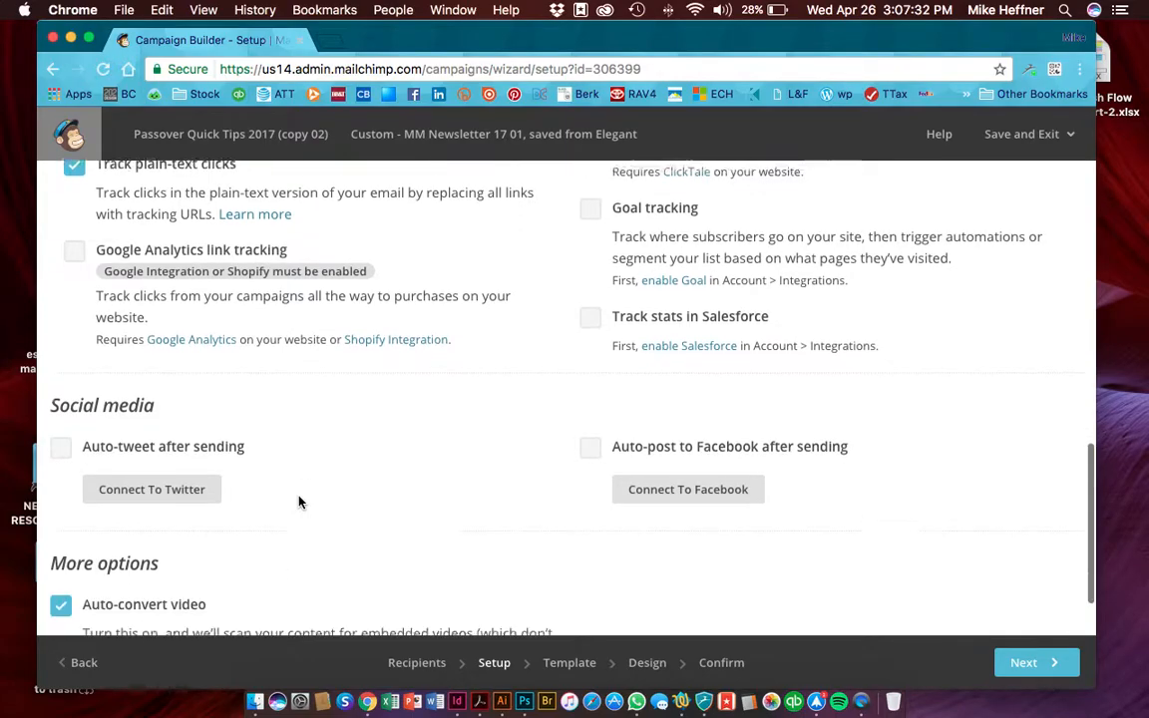
pyautogui.scroll(10, 299, 502)
pyautogui.scroll(4, 299, 501)
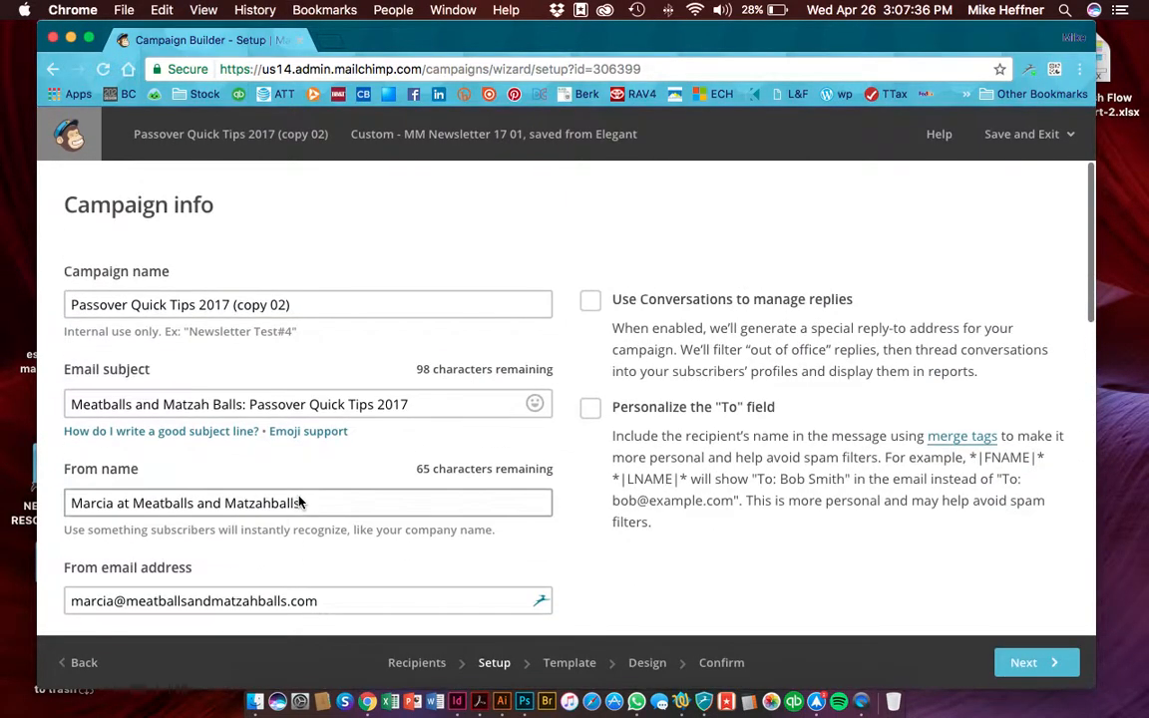
pyautogui.click(1030, 664)
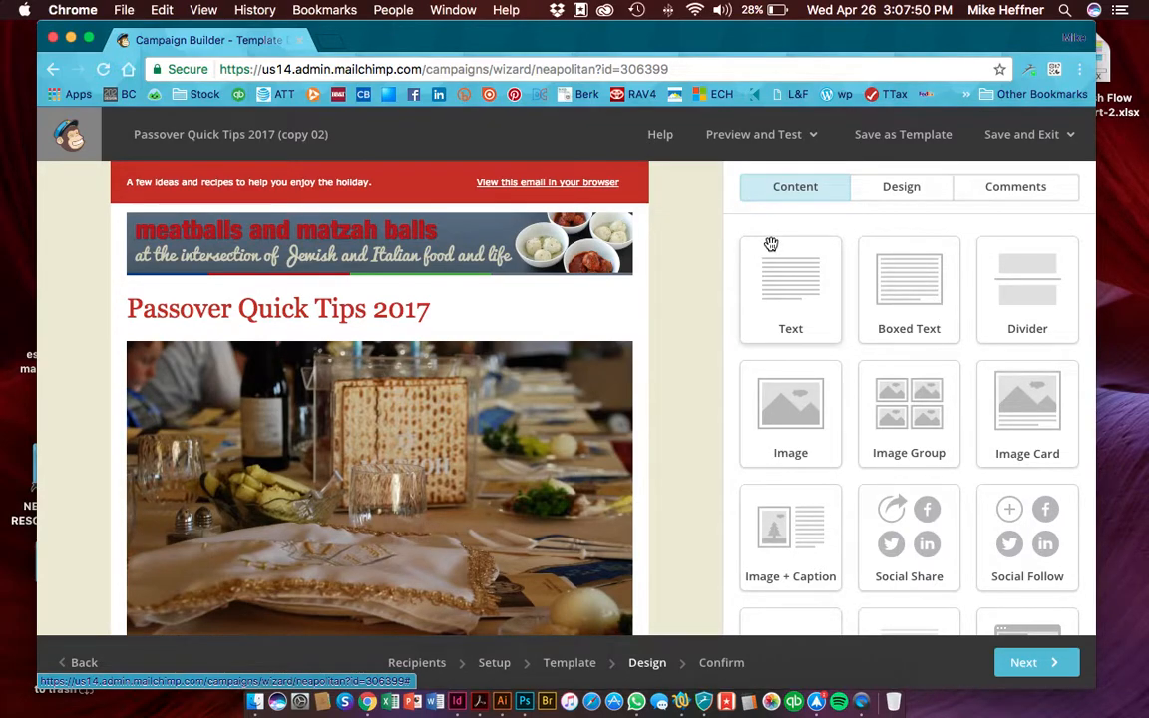
pyautogui.moveTo(326, 275)
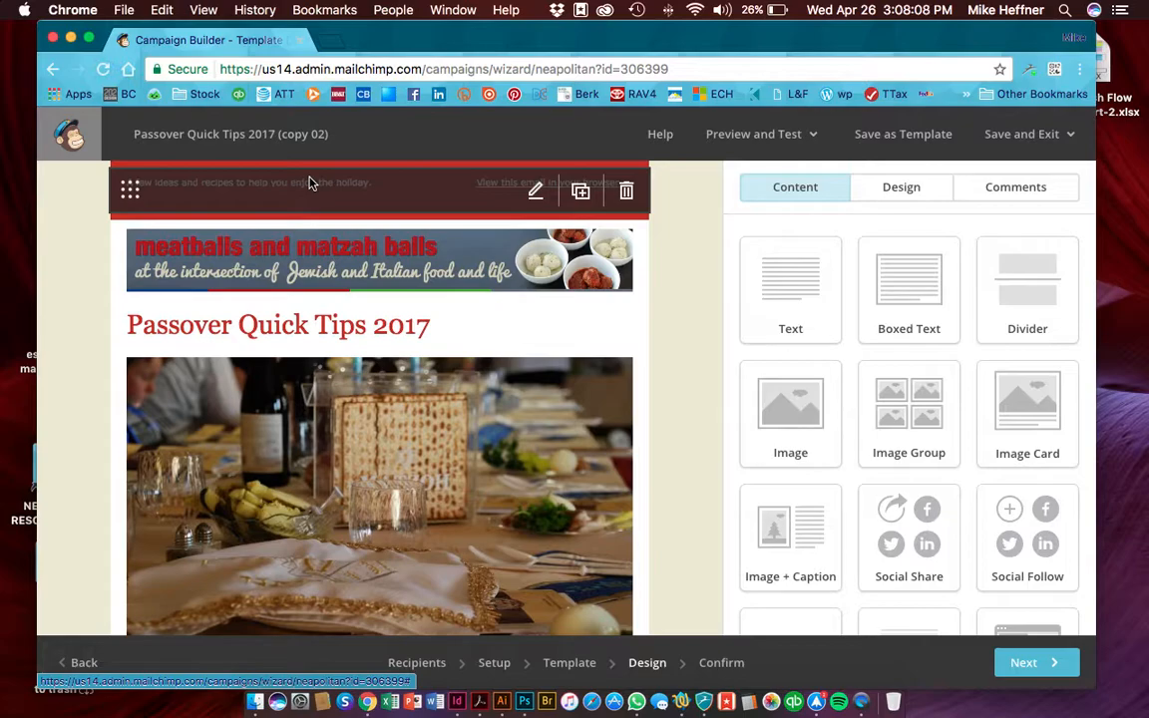
pyautogui.click(310, 182)
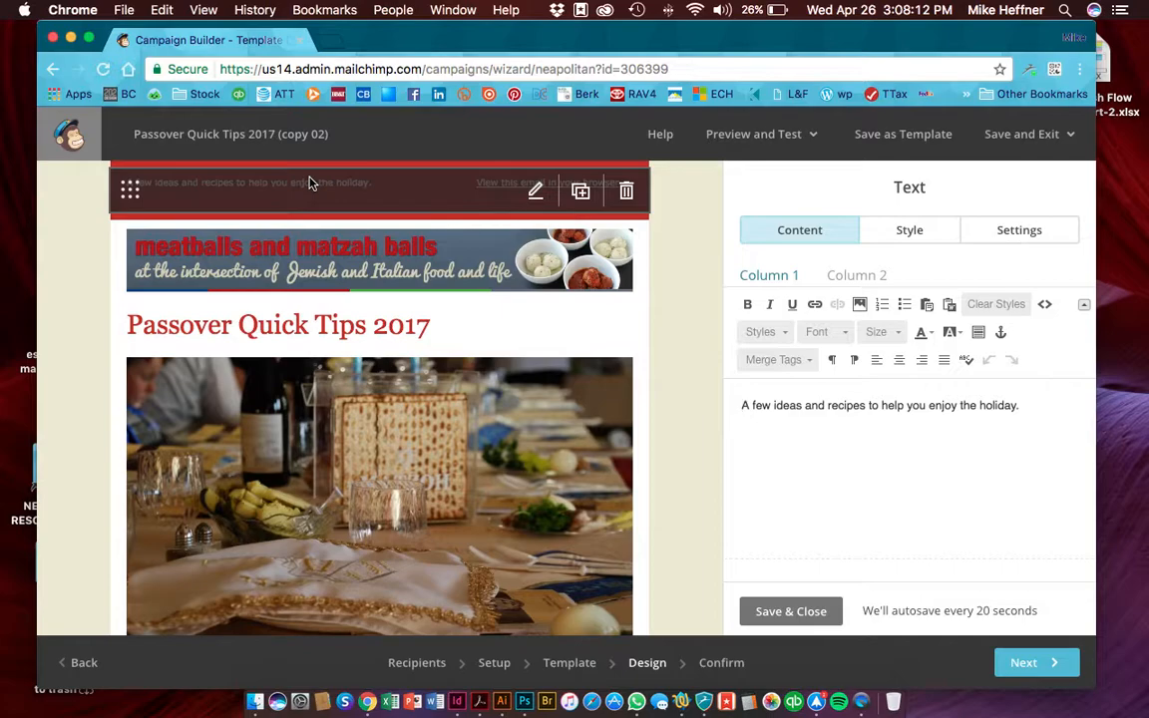
pyautogui.click(321, 259)
pyautogui.click(321, 314)
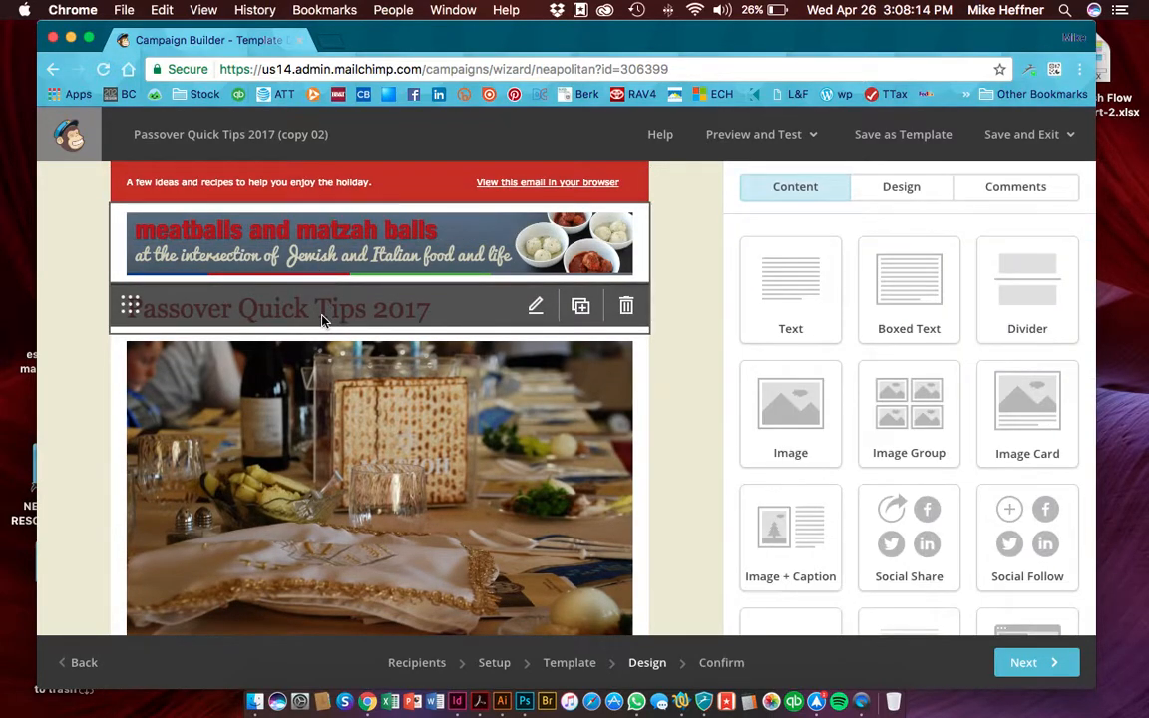
# Replace the teaser text in the red bar above the banner with "Change the headline or leader here...." and save the block
pyautogui.click(409, 186)
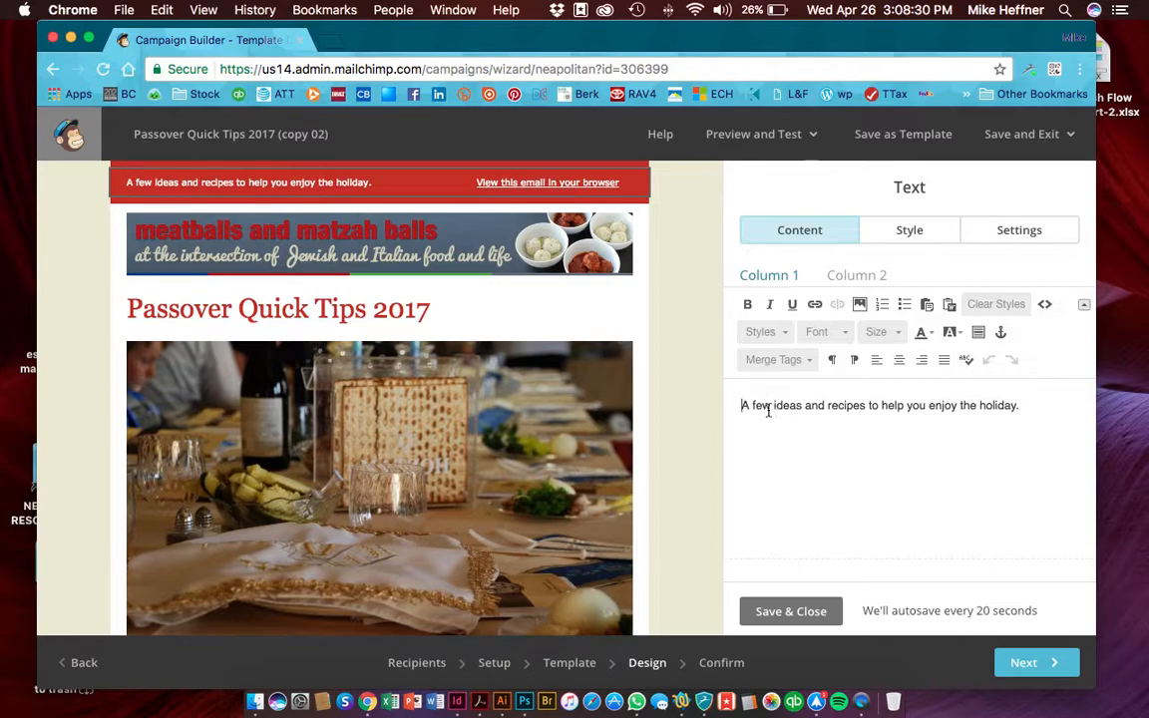
pyautogui.moveTo(742, 405); pyautogui.dragTo(1044, 394)
pyautogui.write('Change the')
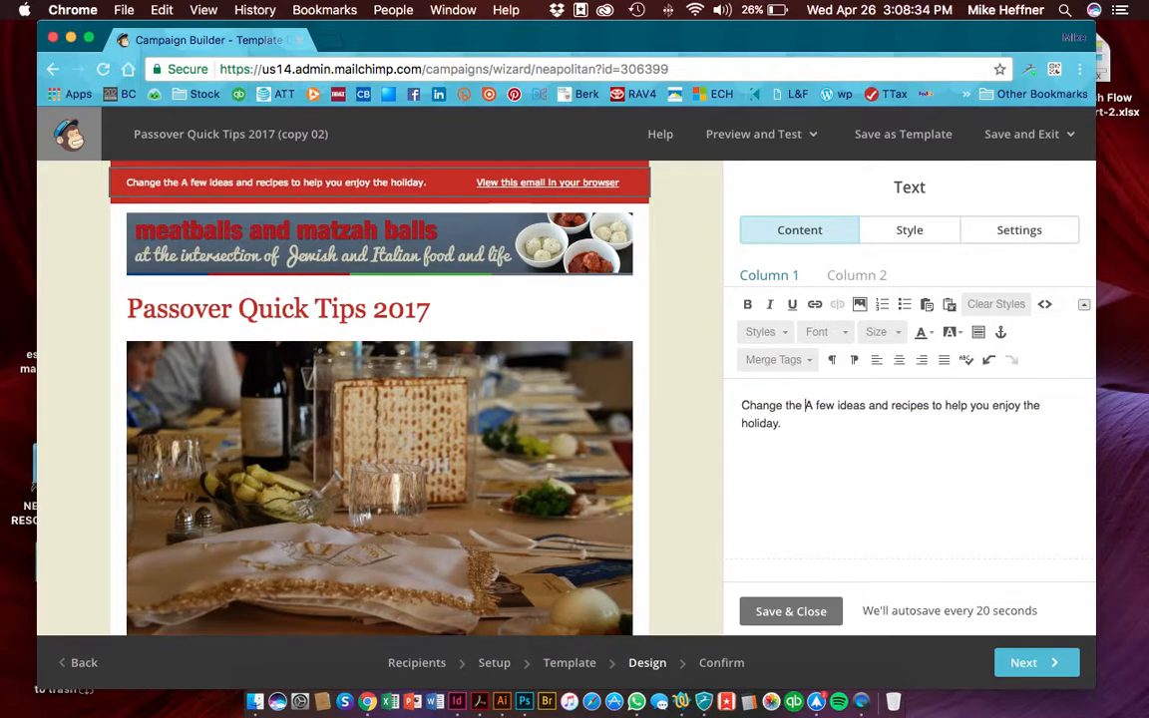
pyautogui.press('super+a')
pyautogui.write('Ch')
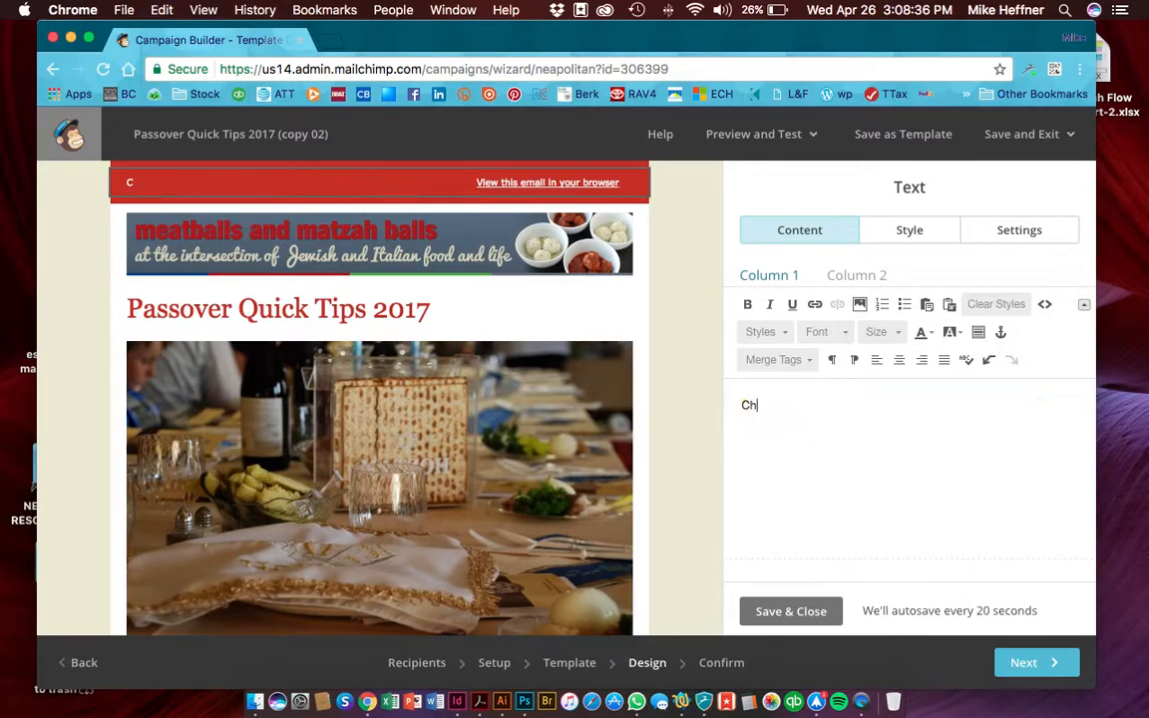
pyautogui.write('ange the headline')
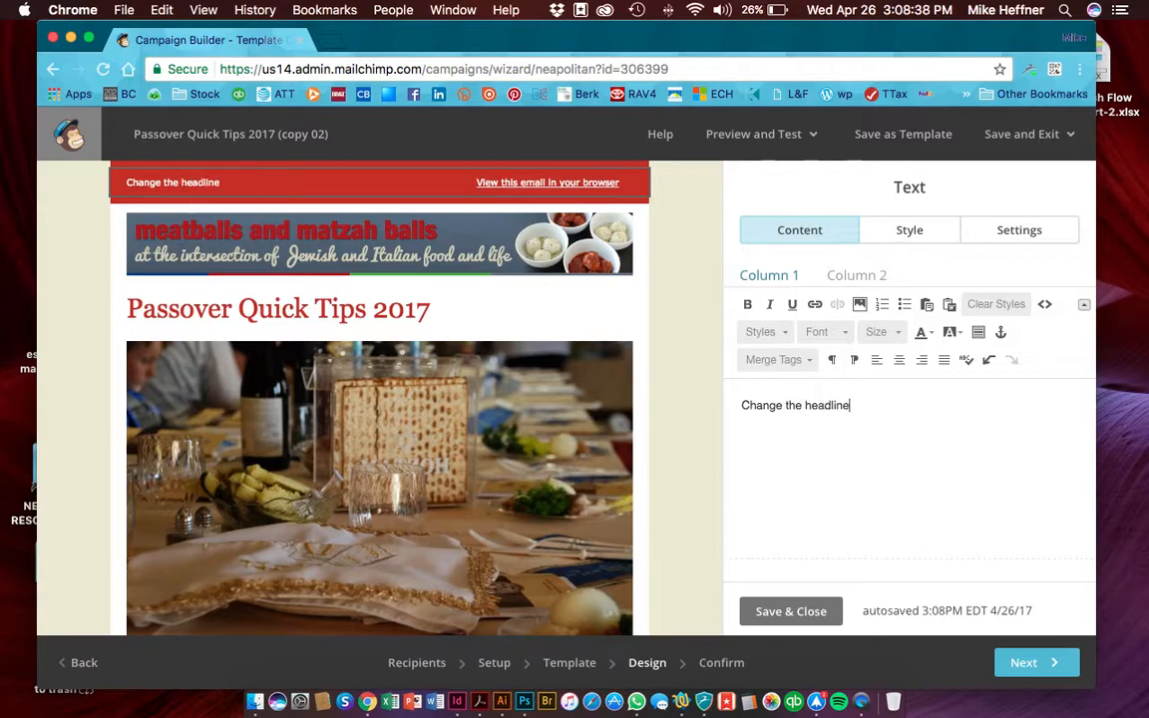
pyautogui.write(' or leader here....')
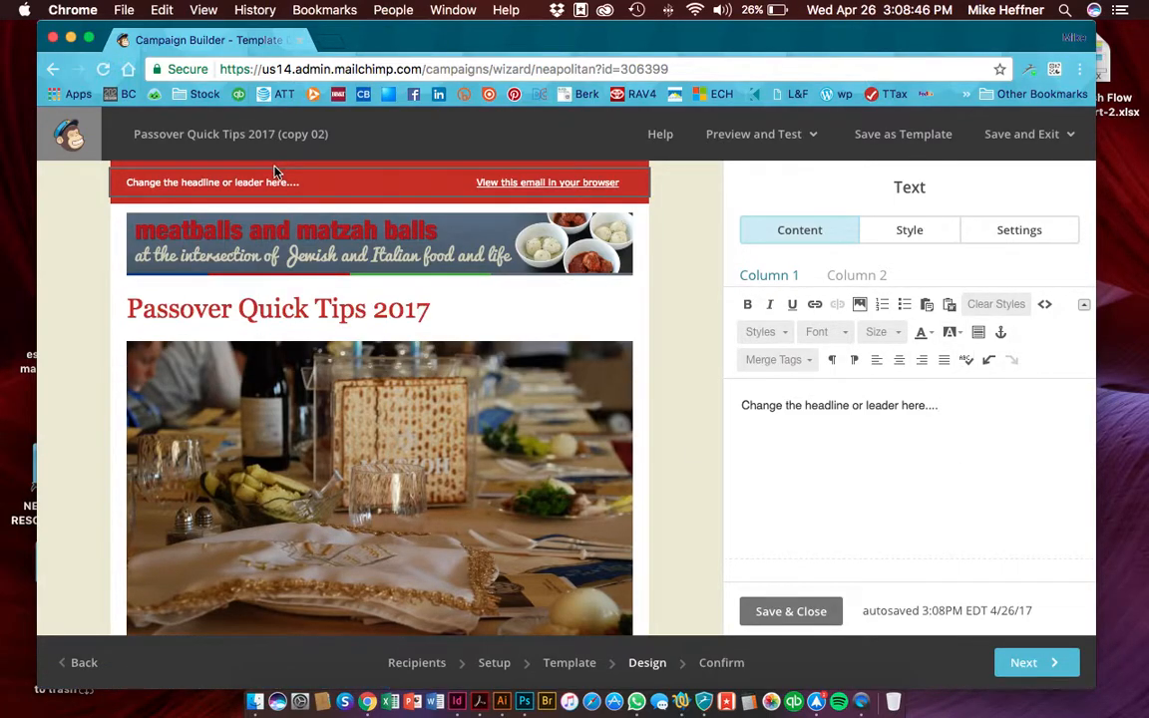
pyautogui.moveTo(272, 183)
pyautogui.click(793, 612)
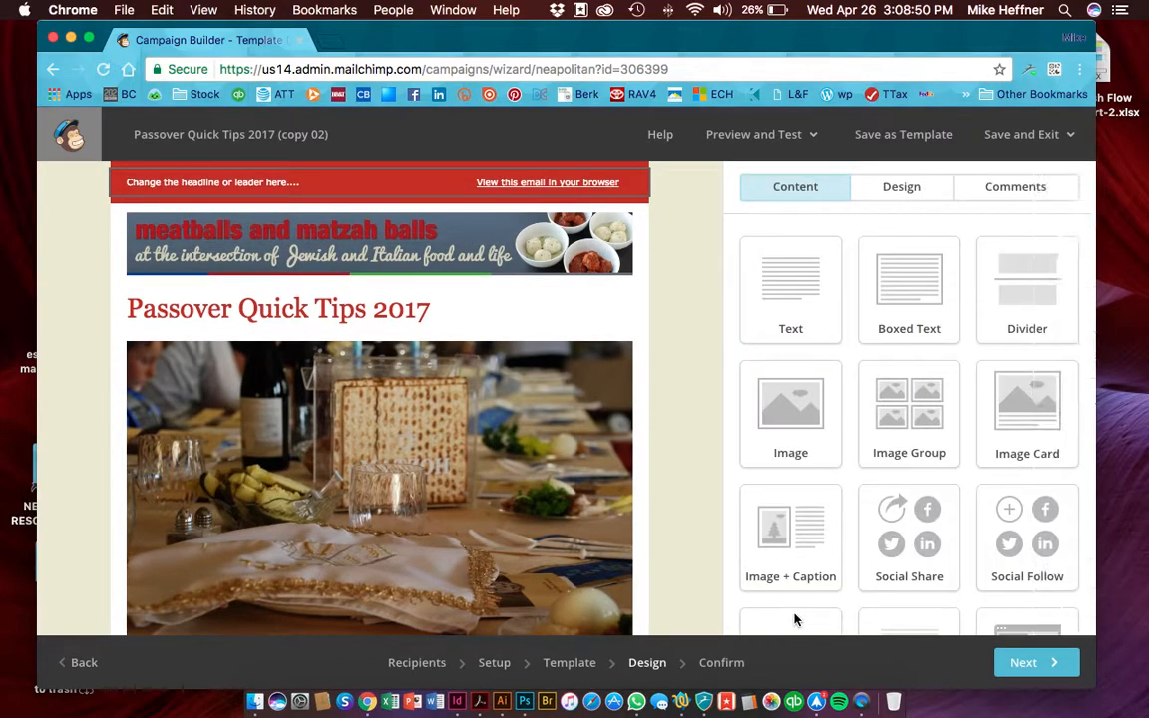
# Open the headline block below the banner to view its editable text, and close it without changes
pyautogui.click(427, 315)
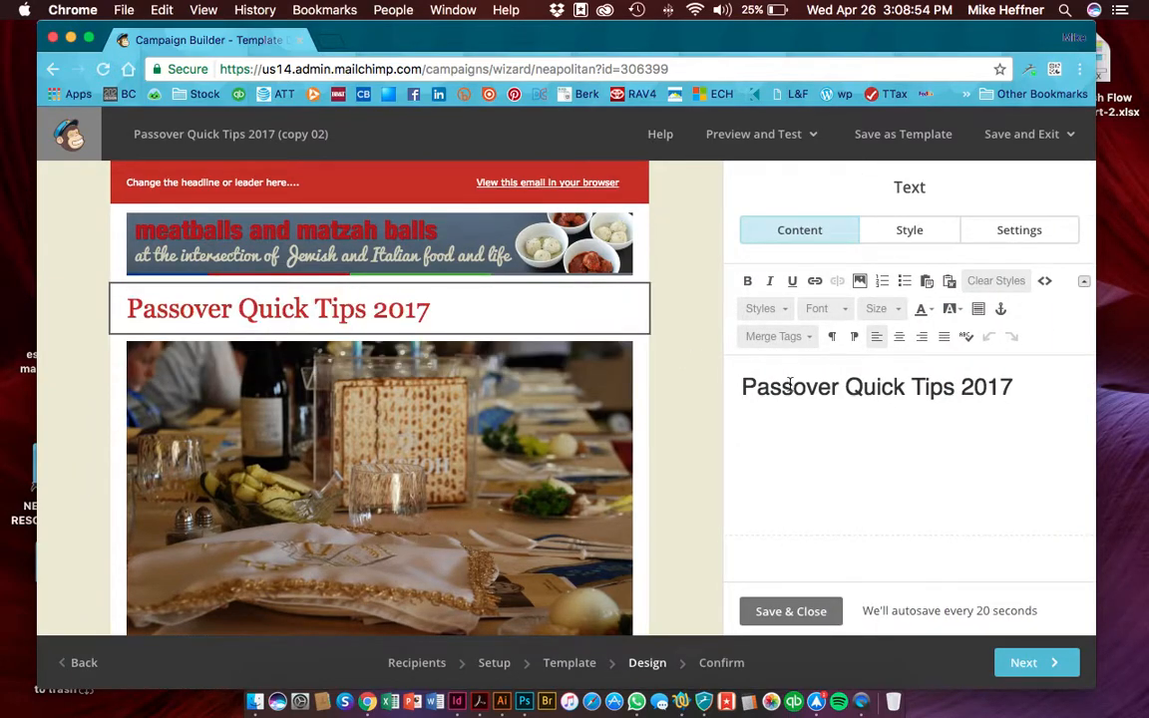
pyautogui.scroll(-1, 598, 444)
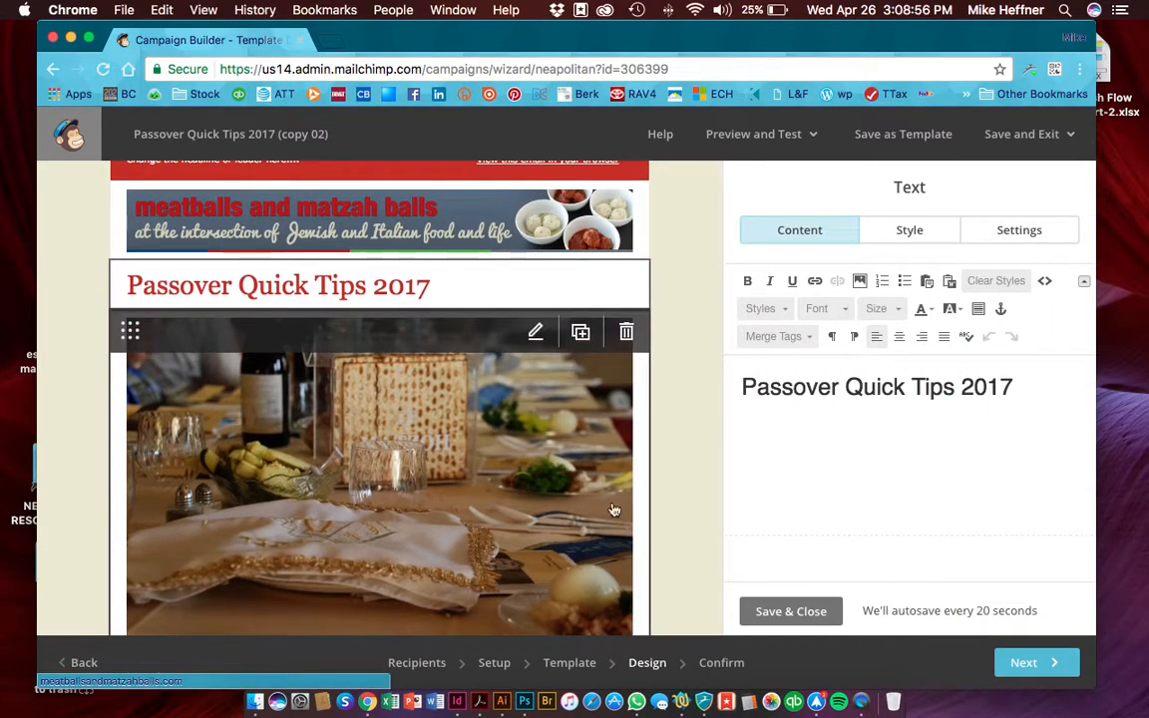
pyautogui.click(769, 610)
# Replace the photo below the headline by uploading eeyore.jpg from the "to trash" folder on the Desktop
pyautogui.scroll(-5, 442, 470)
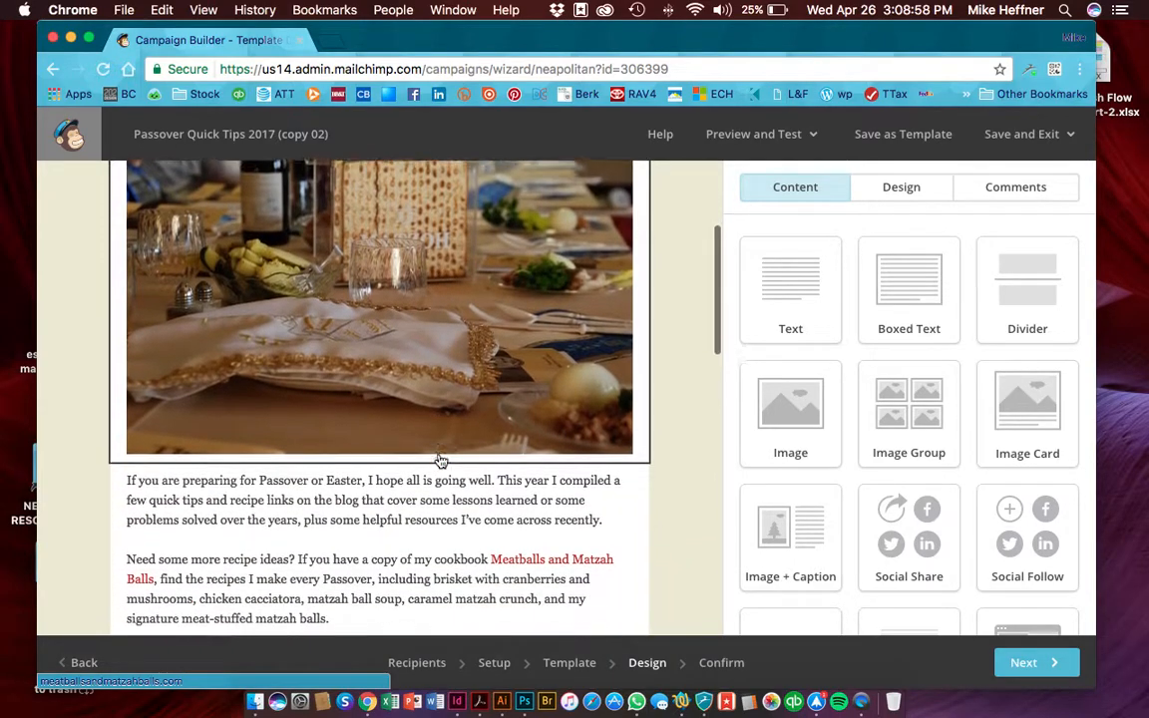
pyautogui.scroll(2, 502, 341)
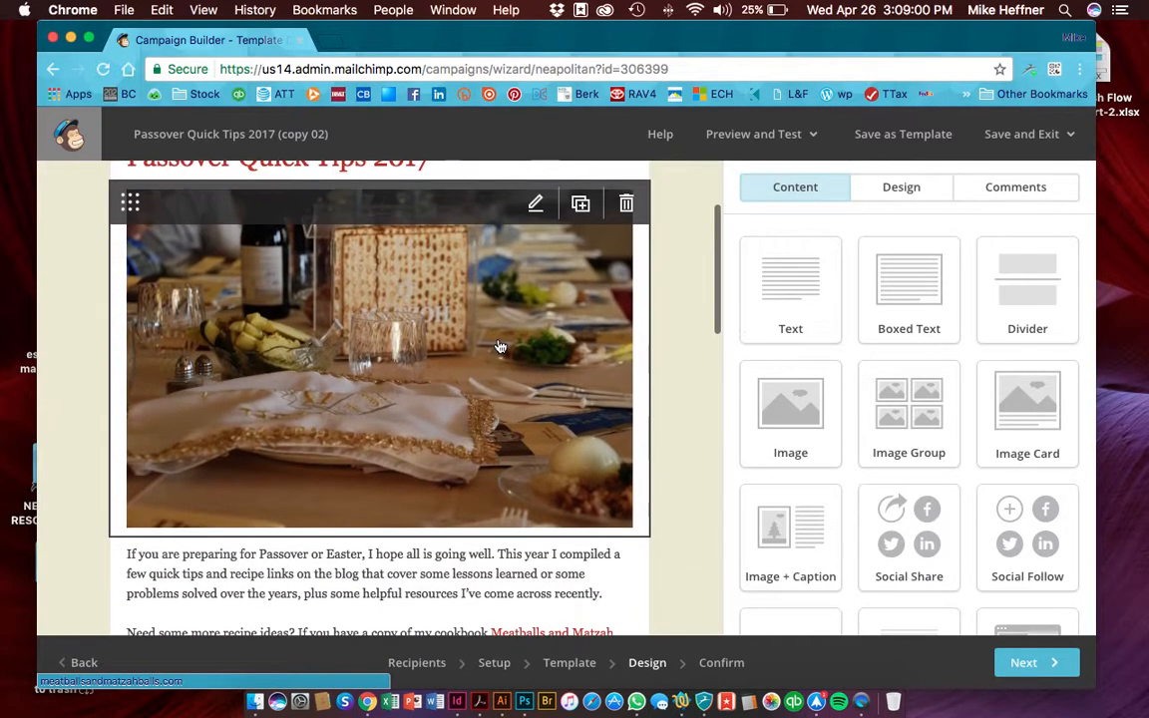
pyautogui.click(451, 370)
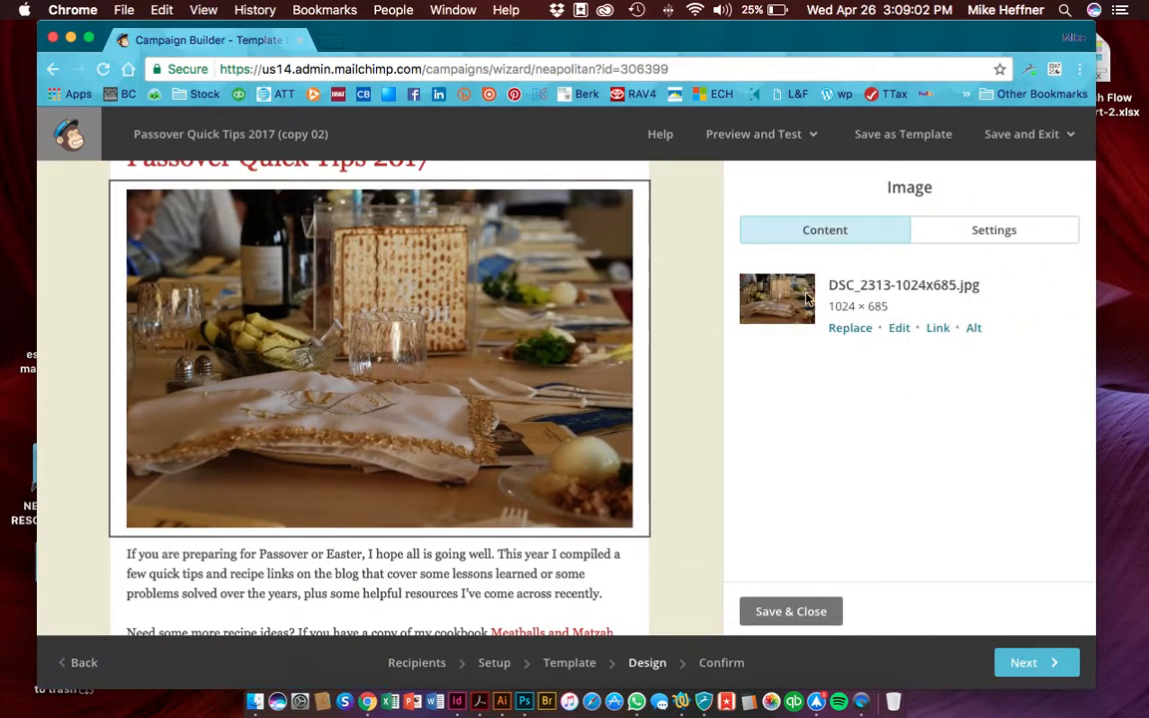
pyautogui.click(851, 331)
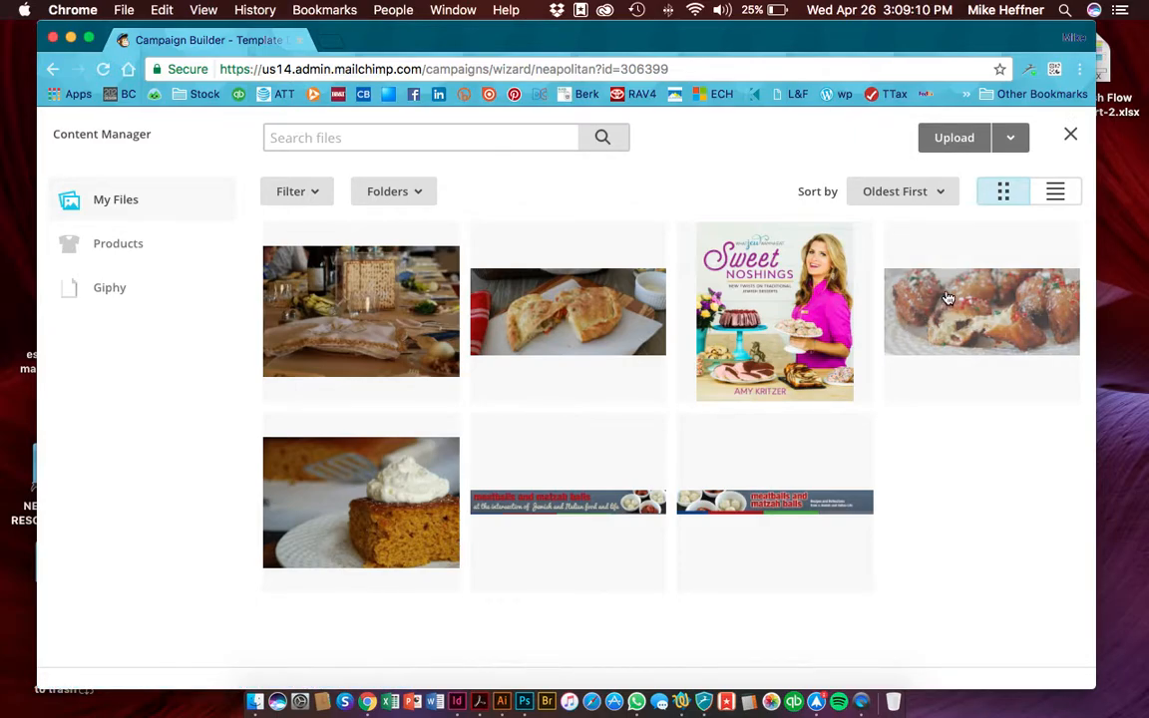
pyautogui.click(955, 137)
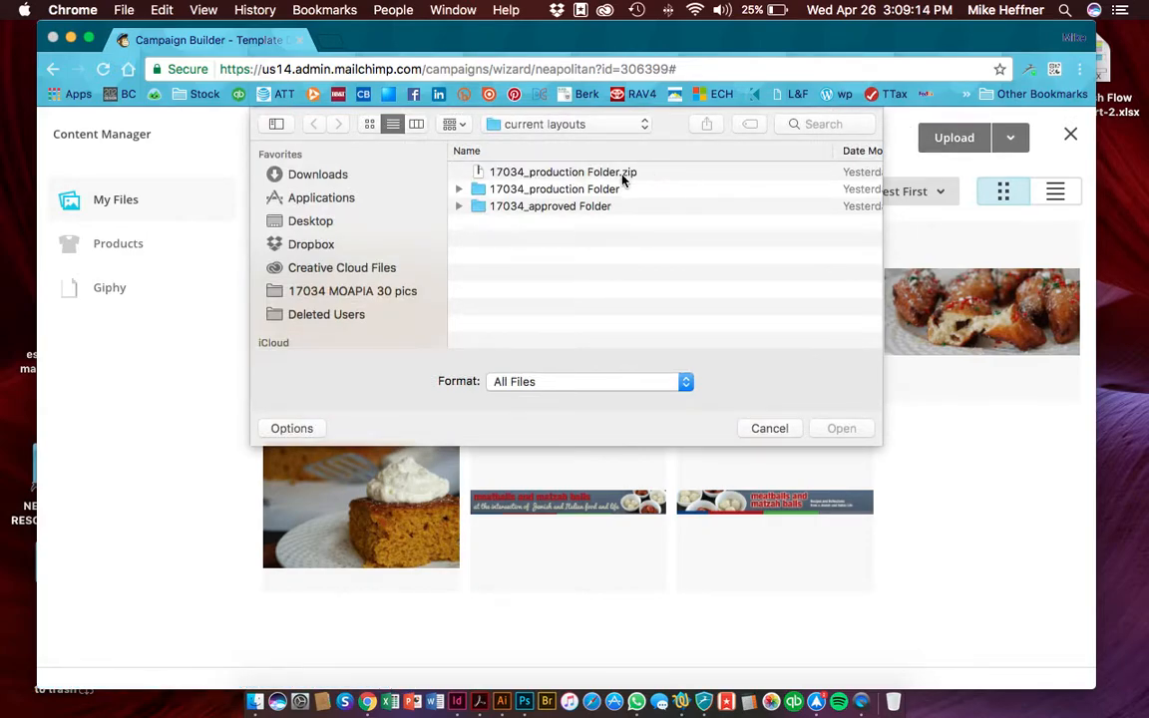
pyautogui.click(312, 221)
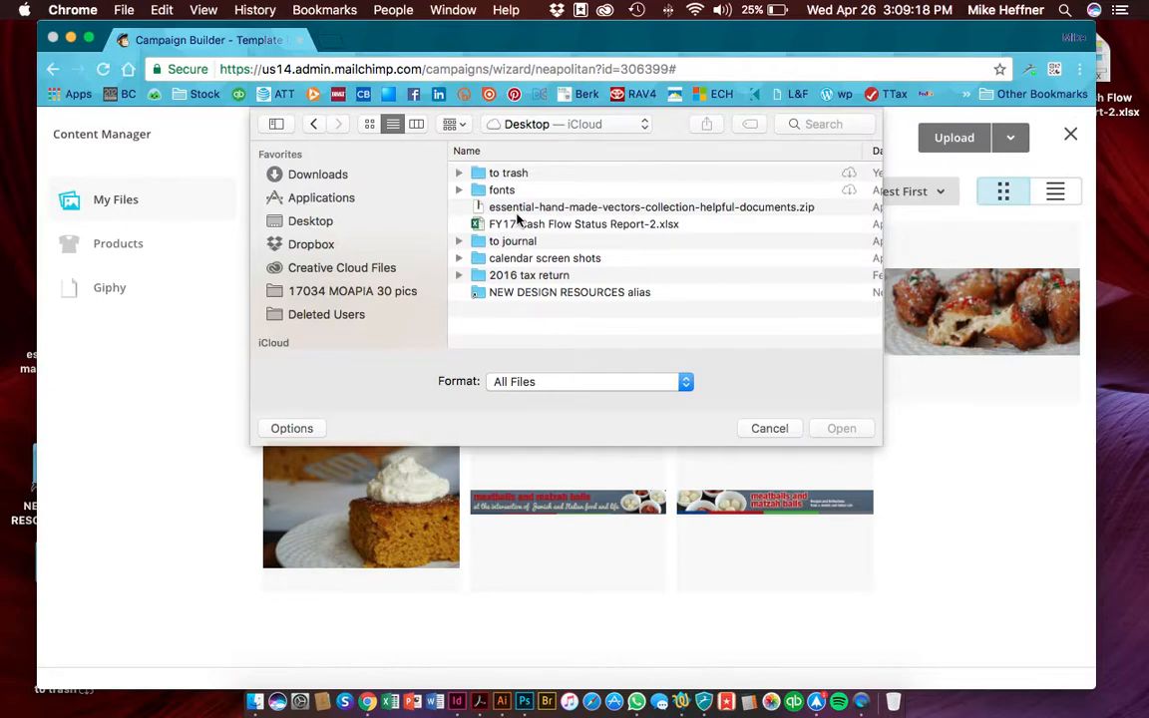
pyautogui.click(460, 174)
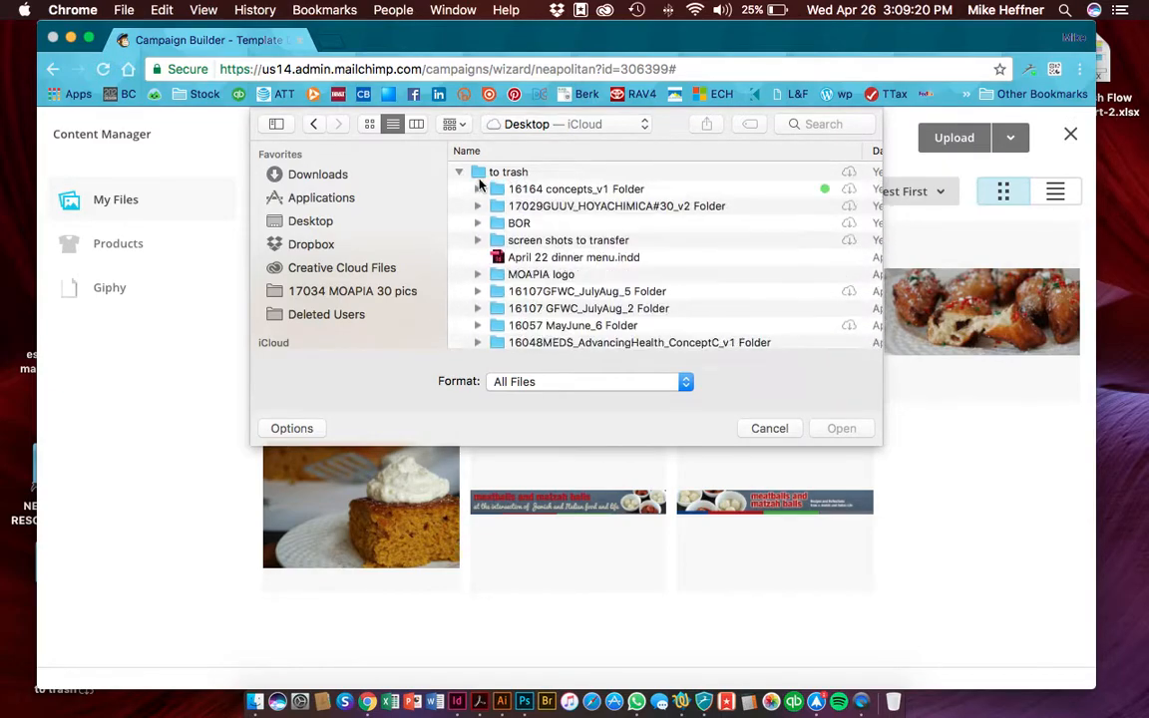
pyautogui.scroll(-10, 574, 256)
pyautogui.scroll(-5, 574, 256)
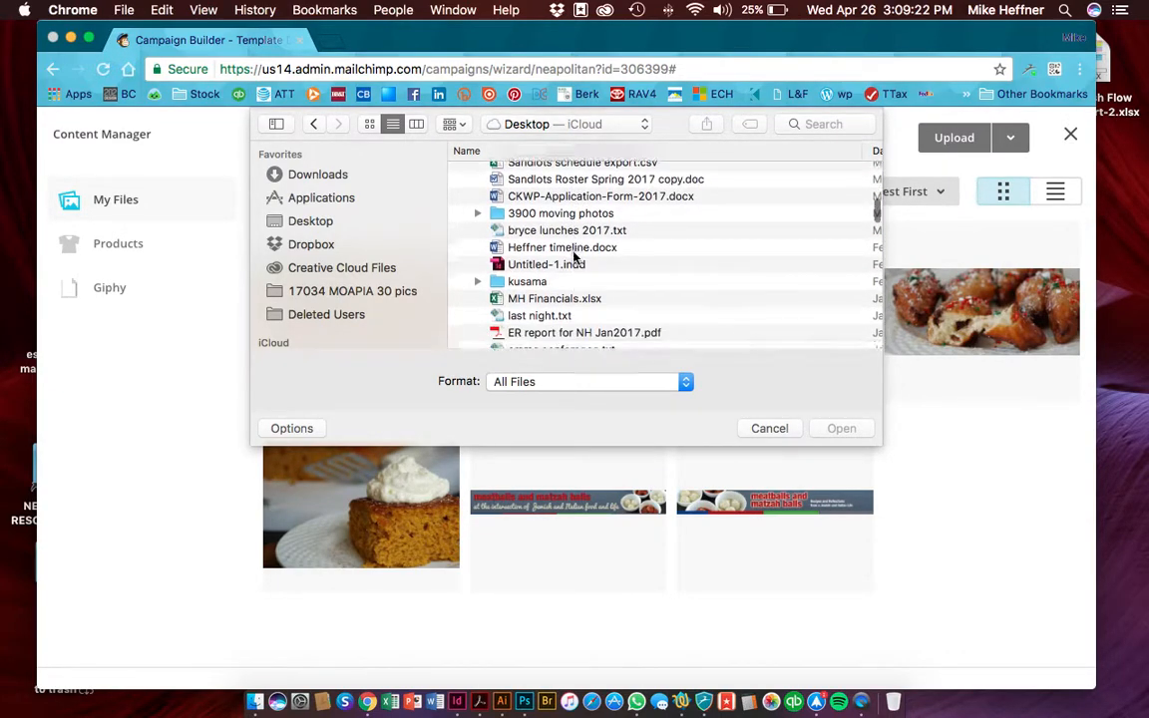
pyautogui.scroll(-4, 575, 256)
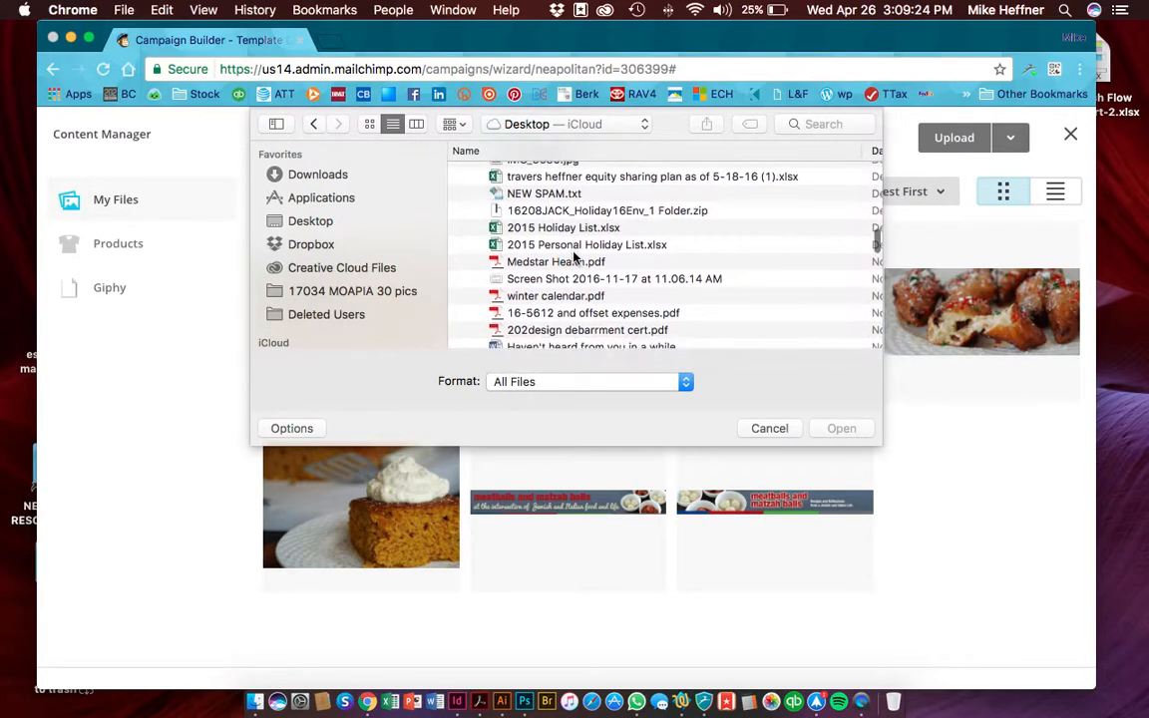
pyautogui.scroll(-2, 574, 256)
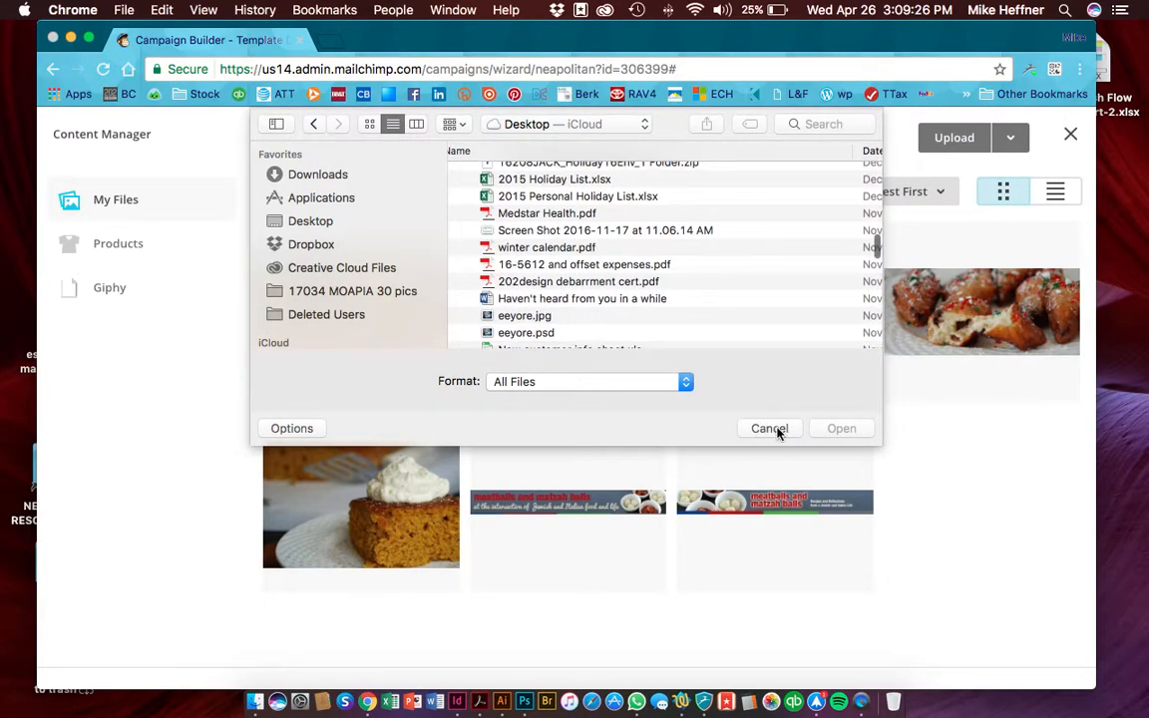
pyautogui.click(534, 315)
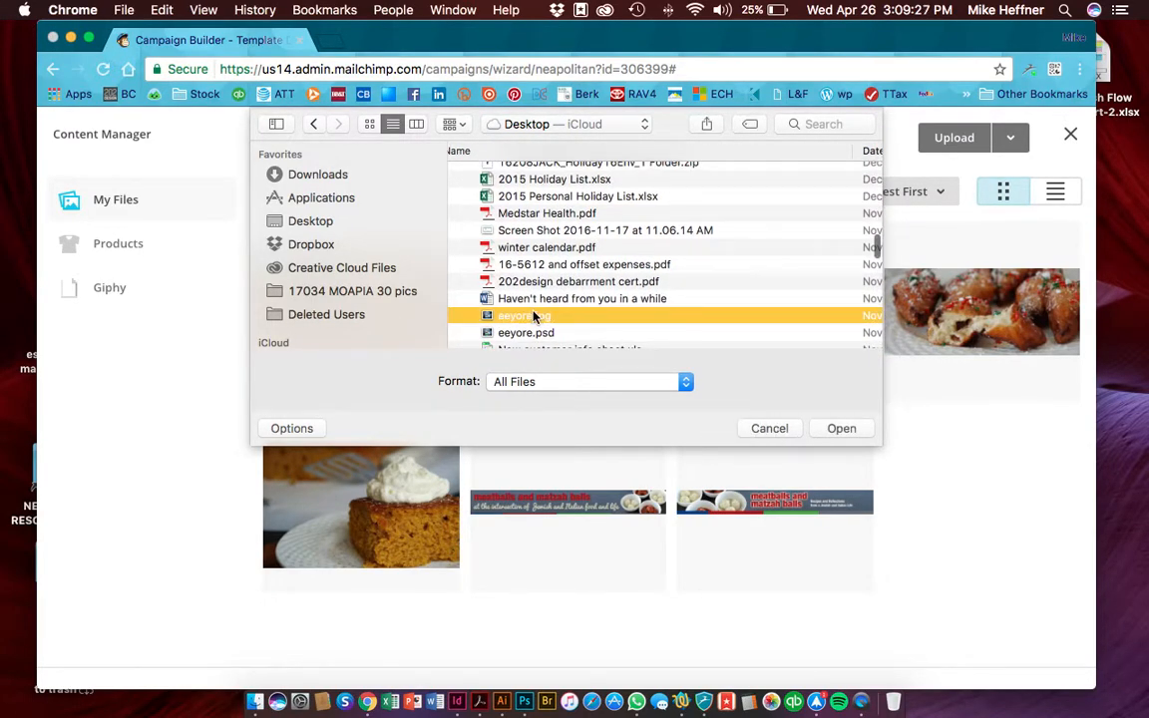
pyautogui.click(842, 429)
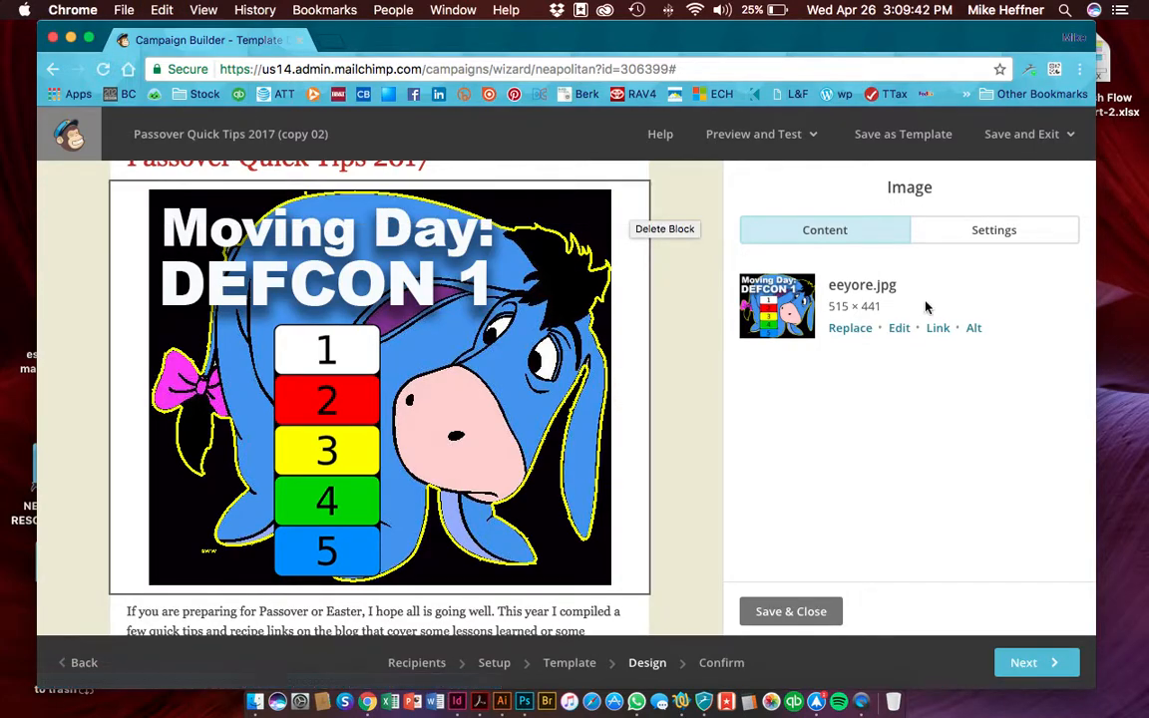
# Replace the eeyore.jpg photo below the headline with DSC_2313-1024x685.jpg from the files in the Content Manager
pyautogui.click(624, 207)
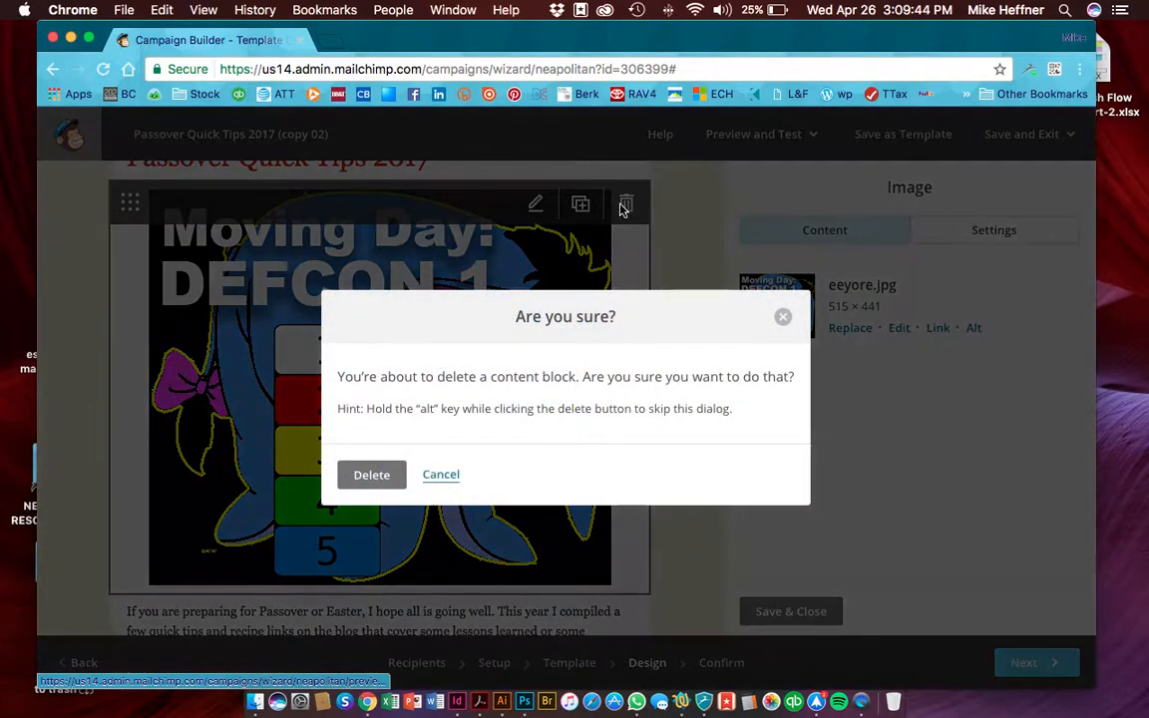
pyautogui.click(446, 475)
pyautogui.click(851, 329)
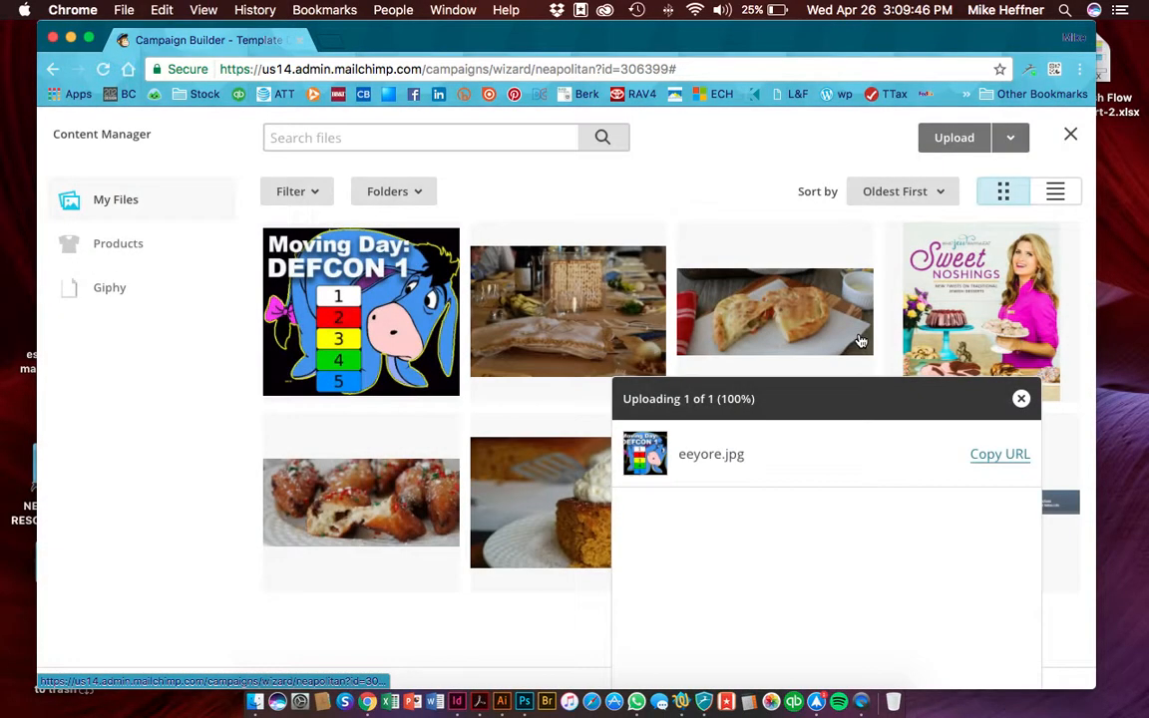
pyautogui.click(584, 312)
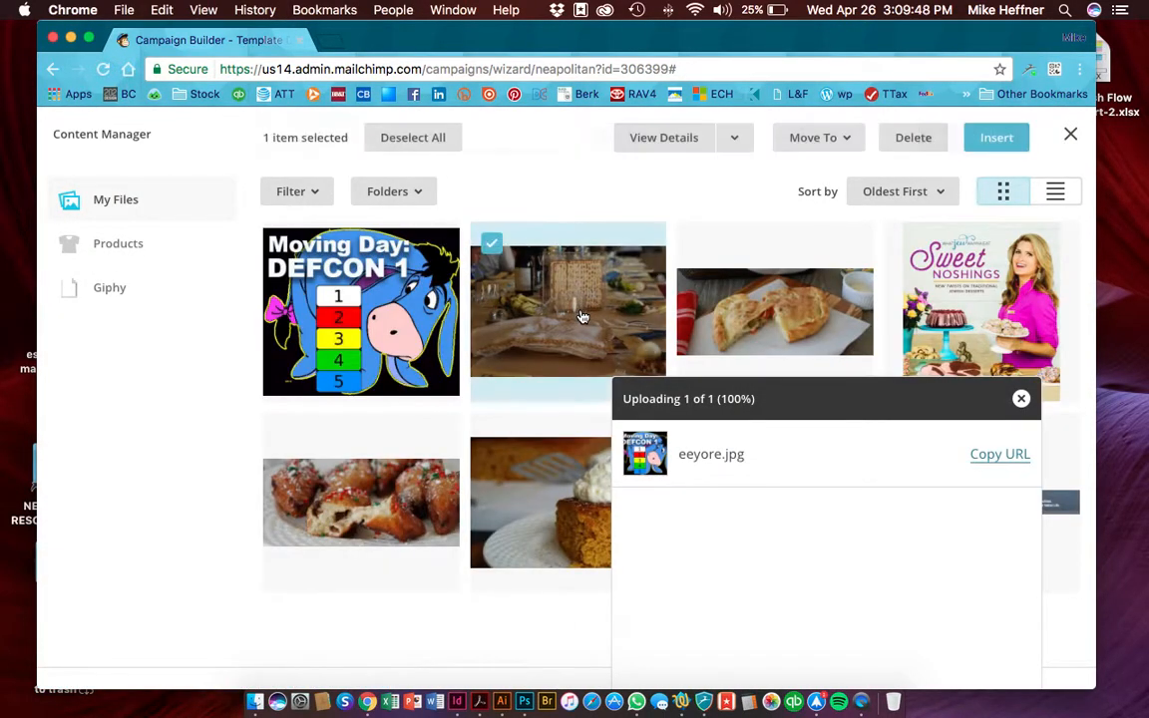
pyautogui.doubleClick(583, 317)
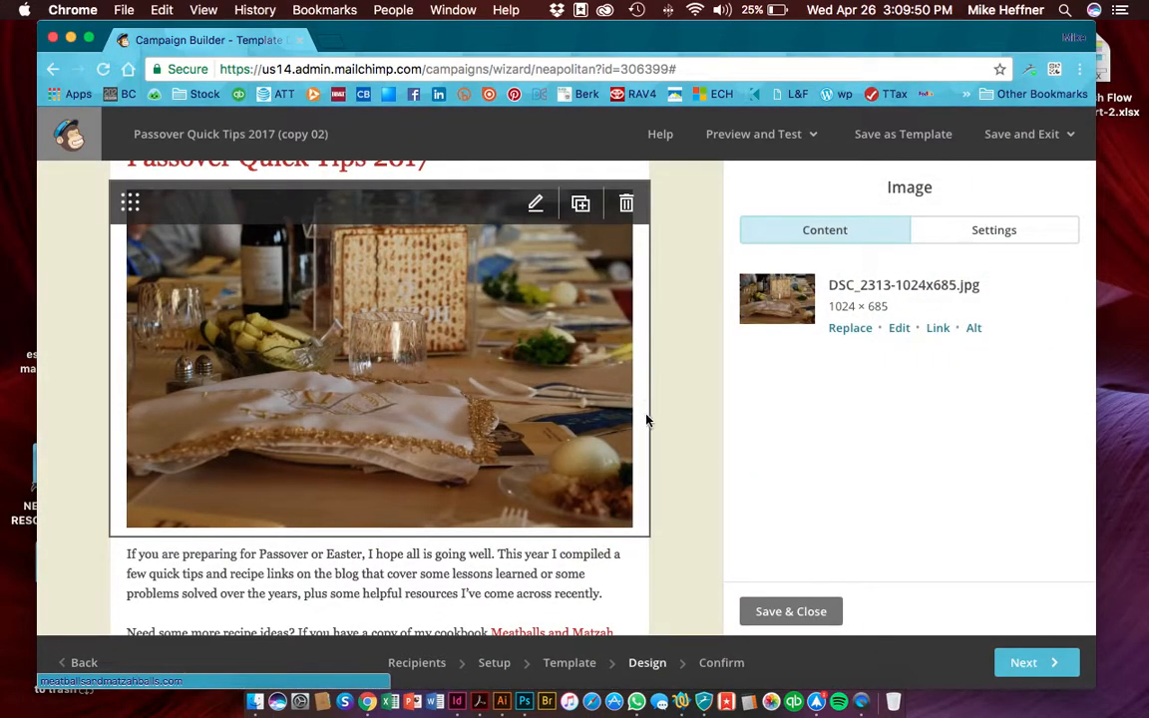
# Open the body text block and check the web address linked to "Meatballs and Matzah Balls", leaving the link unchanged
pyautogui.scroll(-1, 488, 575)
pyautogui.scroll(-5, 441, 513)
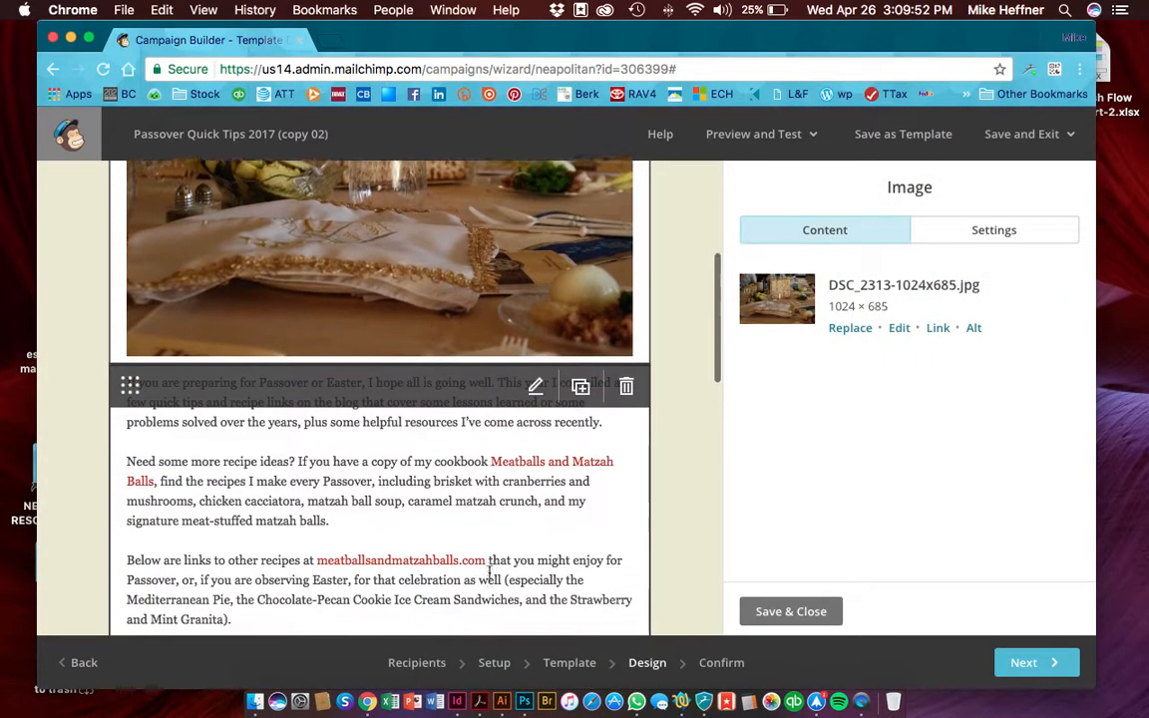
pyautogui.click(419, 414)
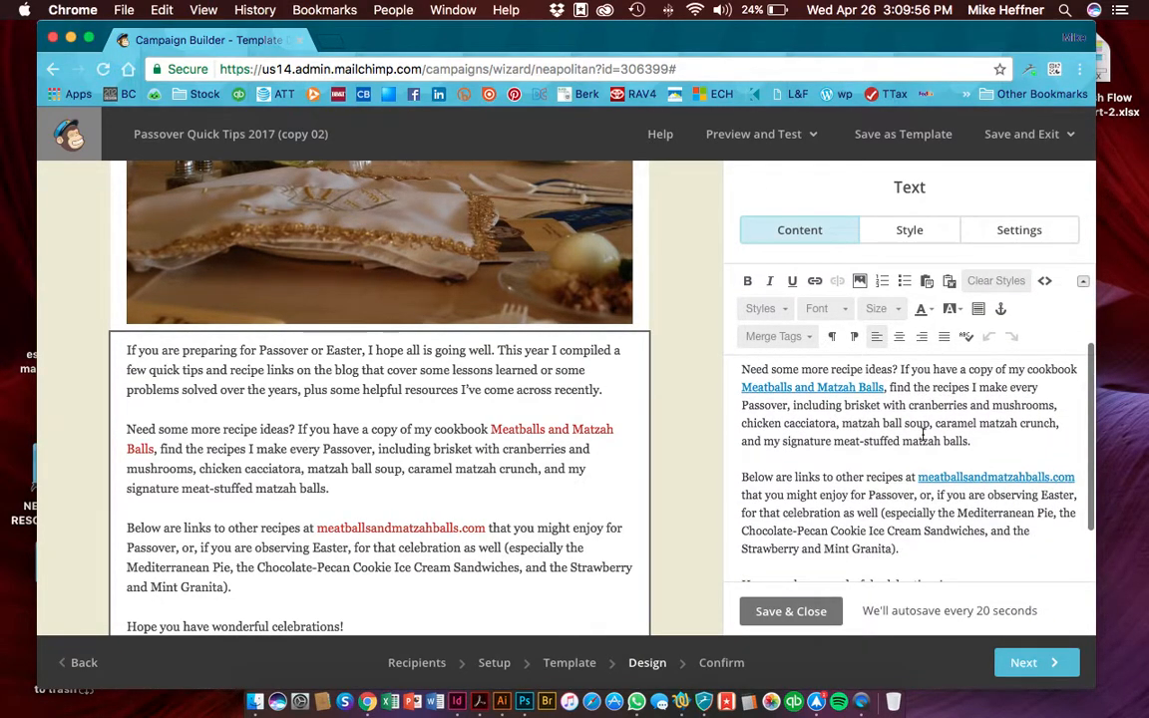
pyautogui.scroll(-1, 898, 399)
pyautogui.moveTo(885, 378); pyautogui.dragTo(742, 378)
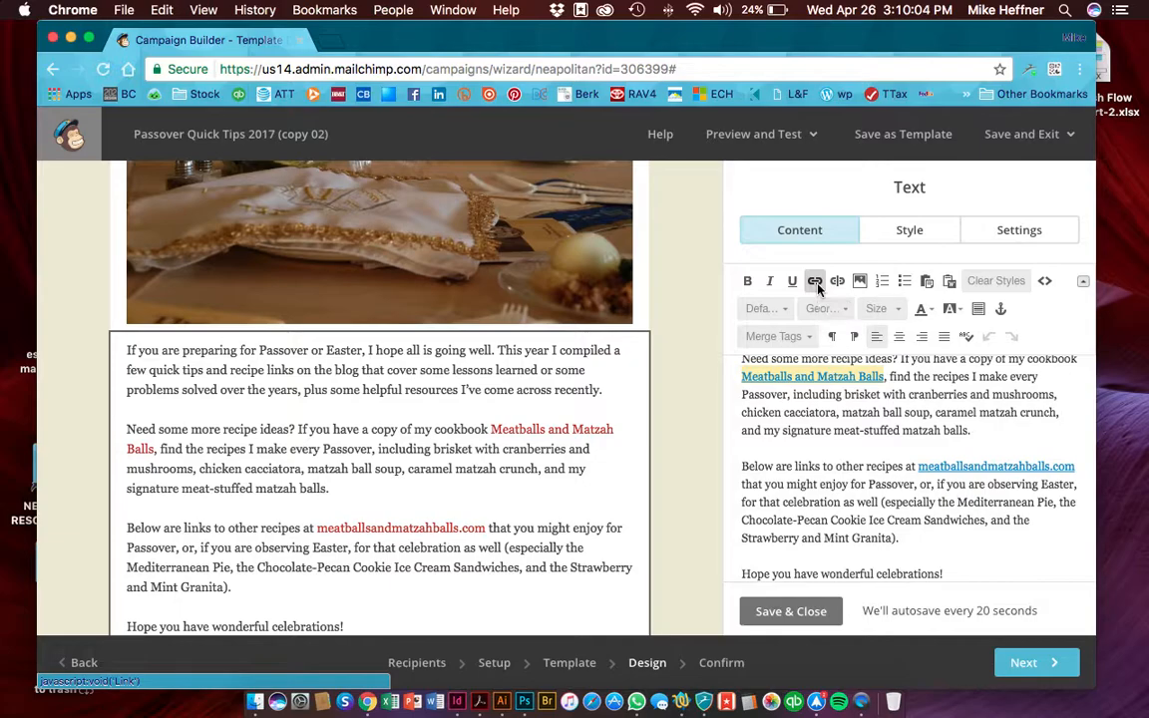
pyautogui.click(815, 284)
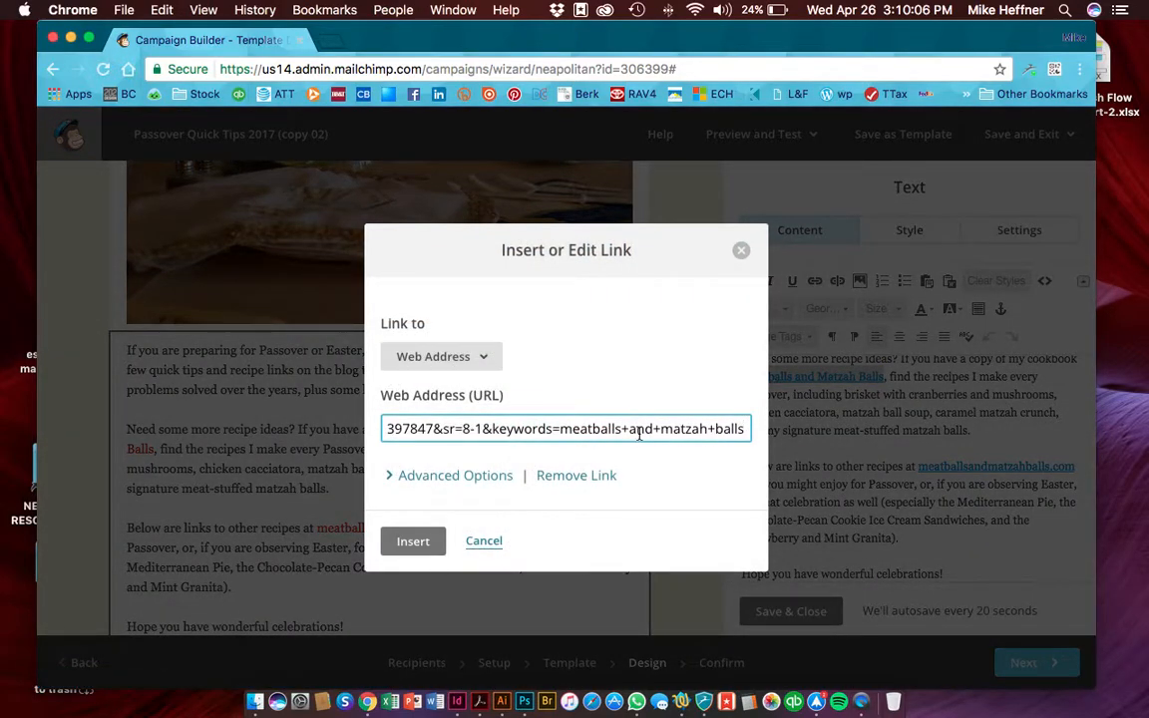
pyautogui.click(741, 249)
# Open the recipe list block under "Other Recipes" and the social follow block below it to view their editable content
pyautogui.scroll(-5, 504, 488)
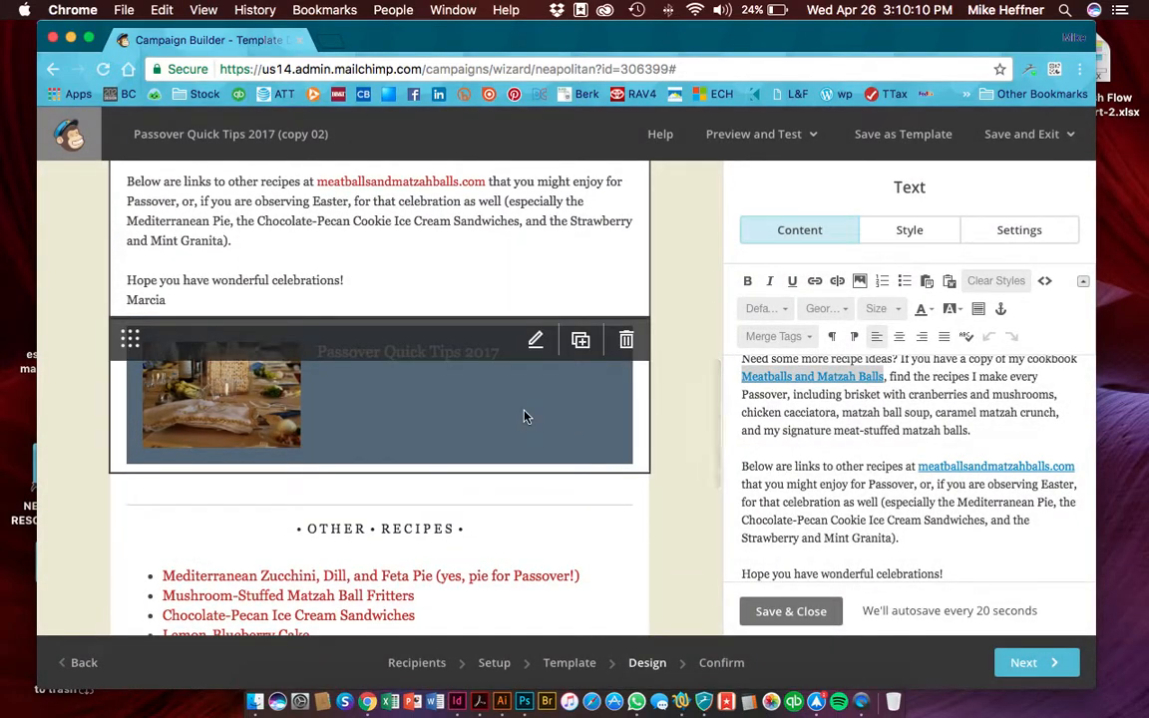
pyautogui.scroll(-4, 527, 417)
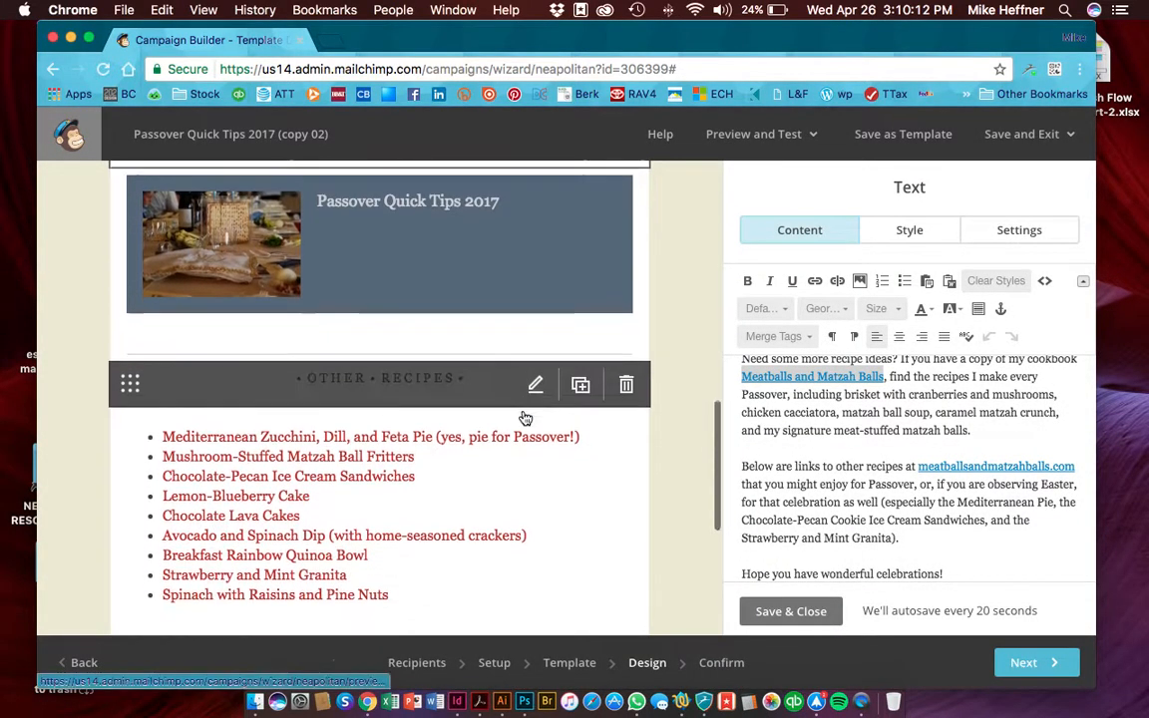
pyautogui.click(516, 453)
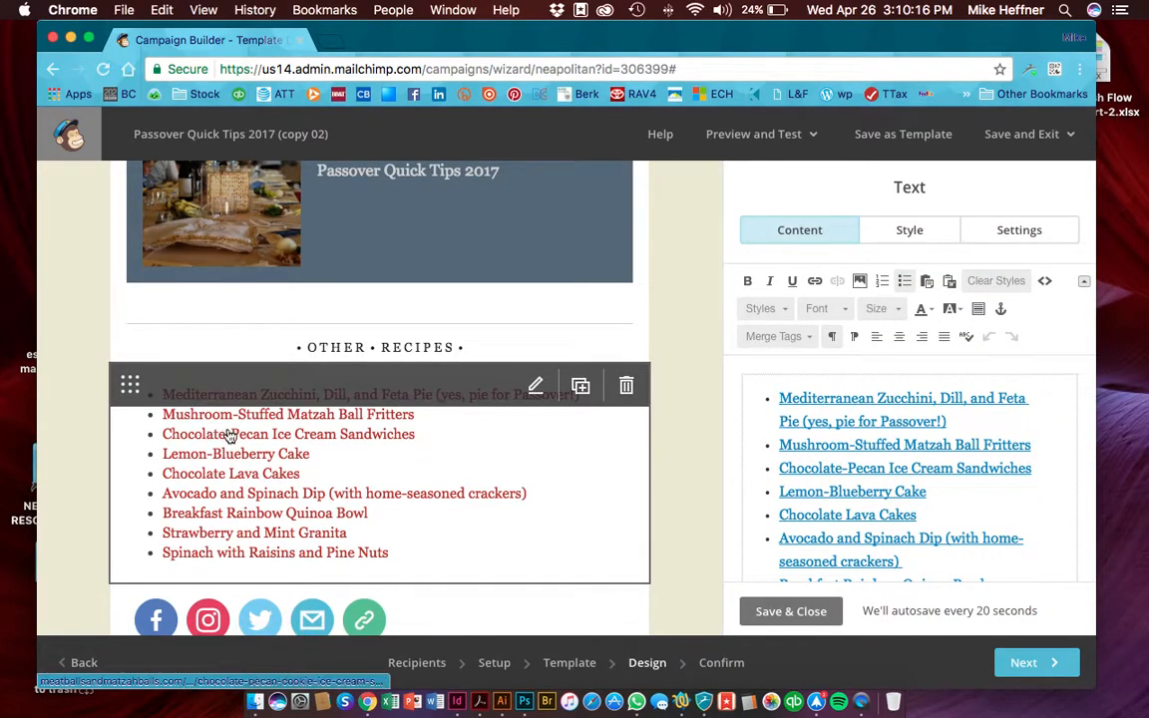
pyautogui.scroll(-3, 464, 426)
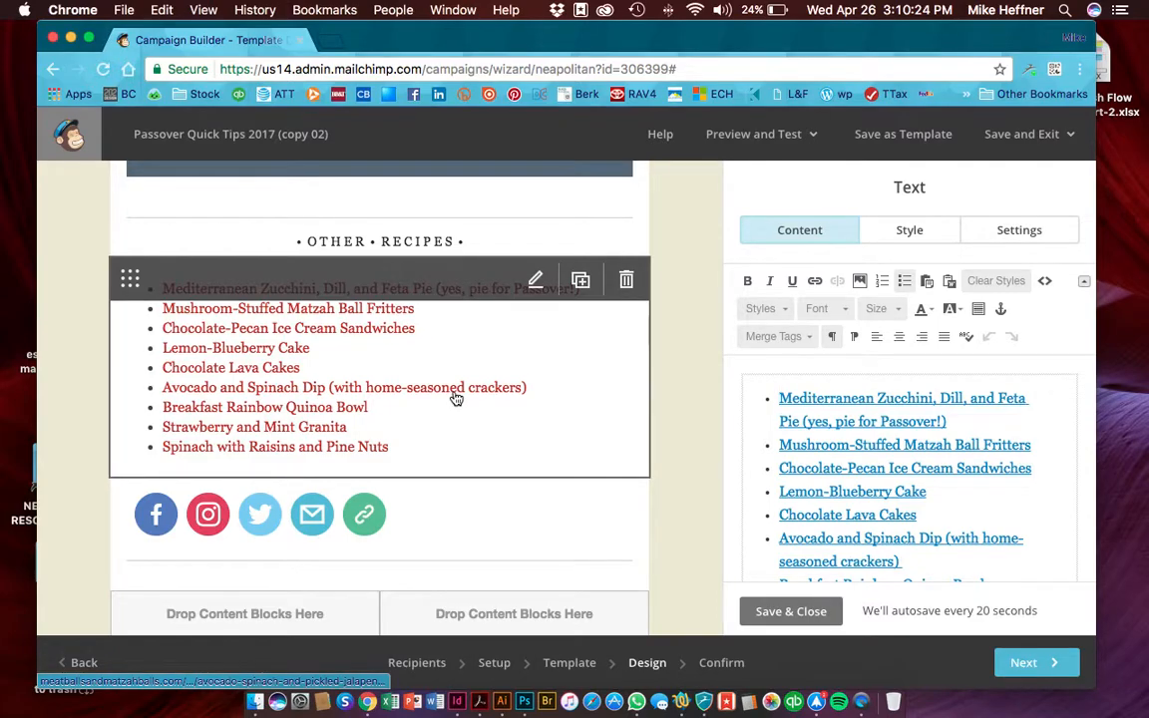
pyautogui.scroll(-2, 456, 399)
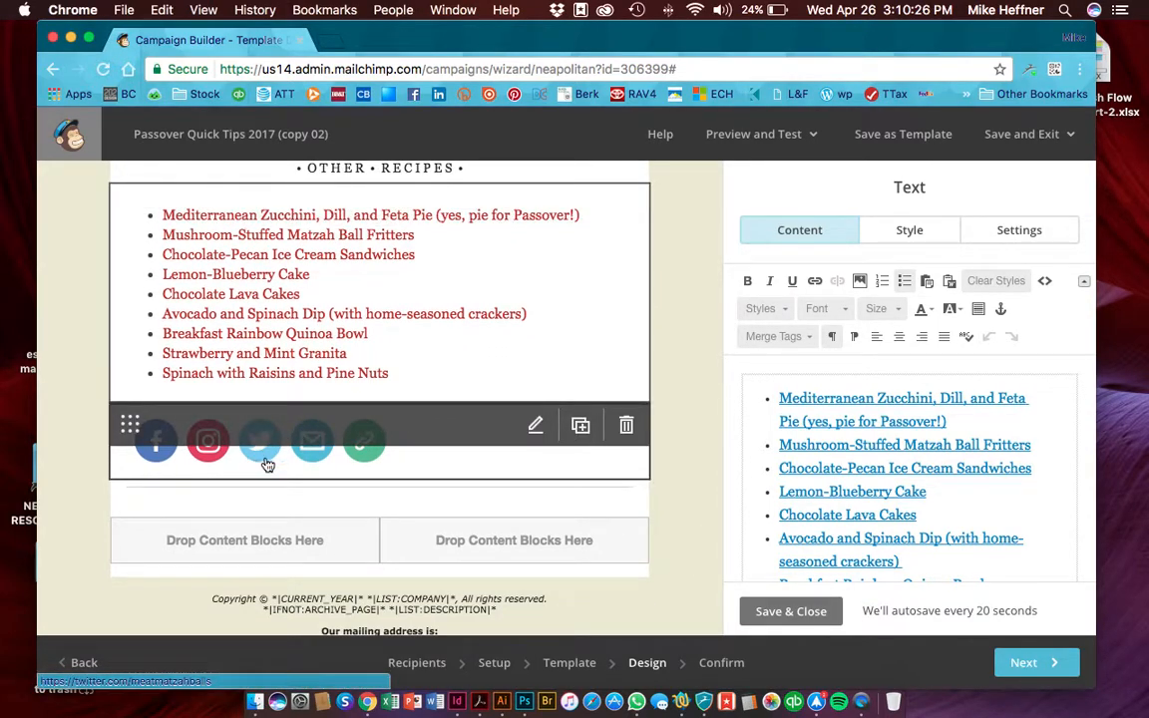
pyautogui.click(477, 461)
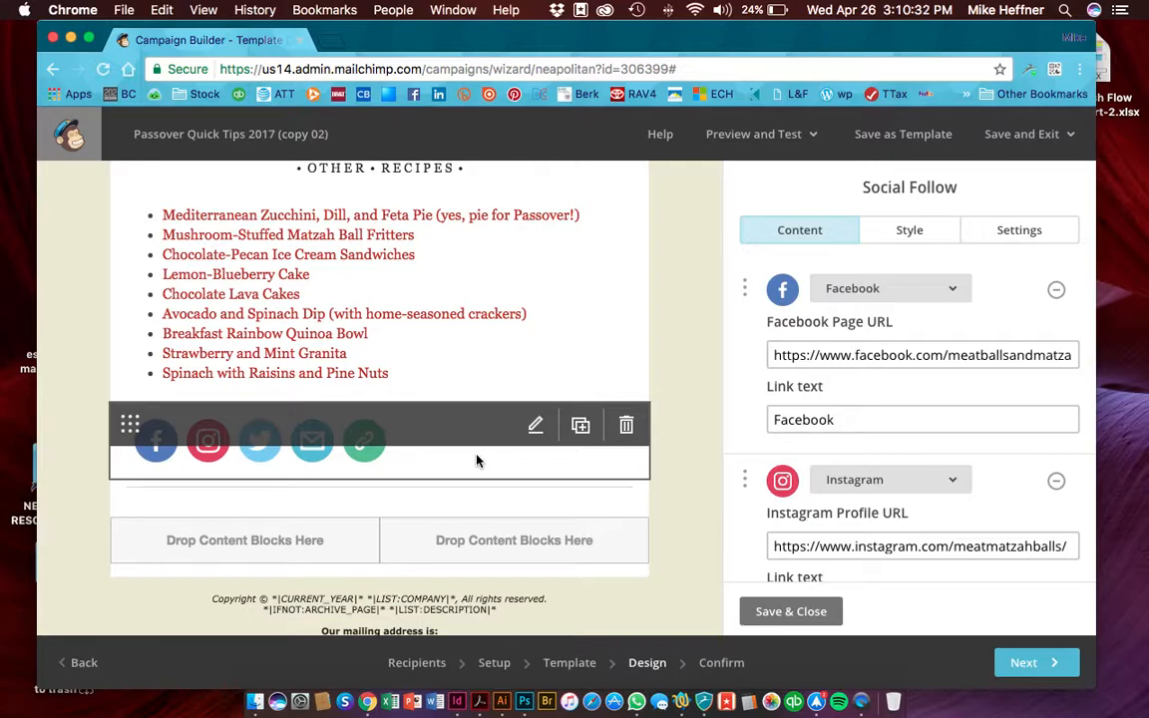
# Check the web link of the photo below the headline without changing it, and save and close the image block
pyautogui.scroll(5, 477, 461)
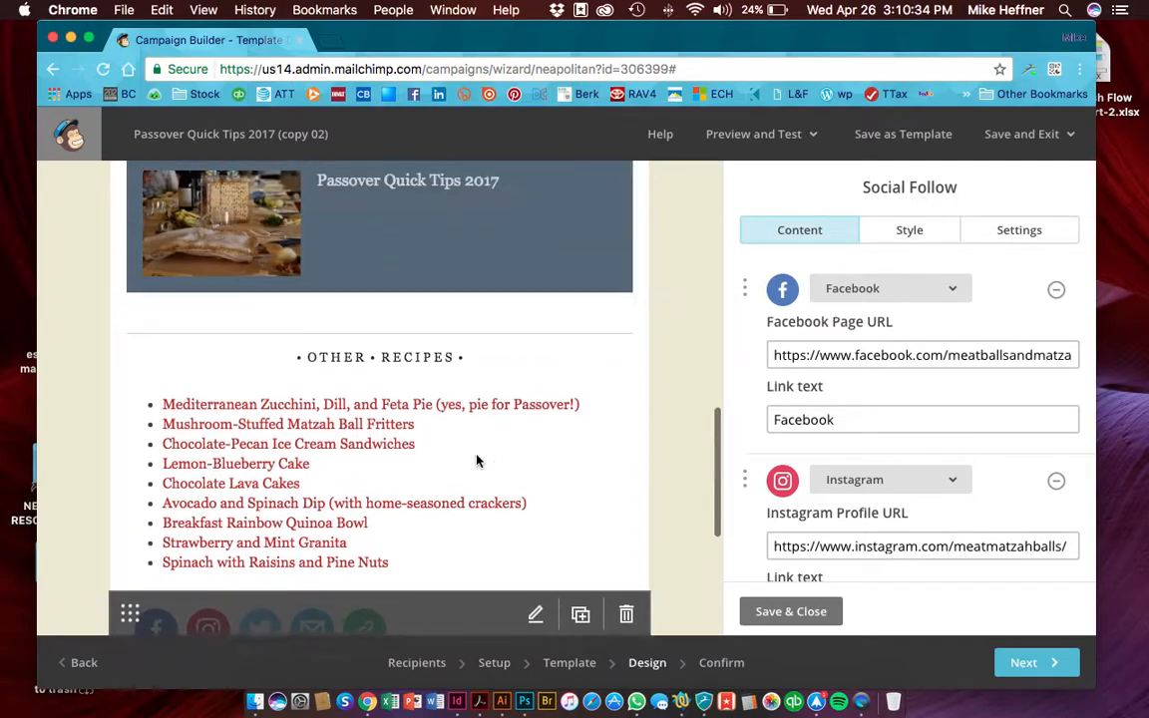
pyautogui.scroll(7, 477, 461)
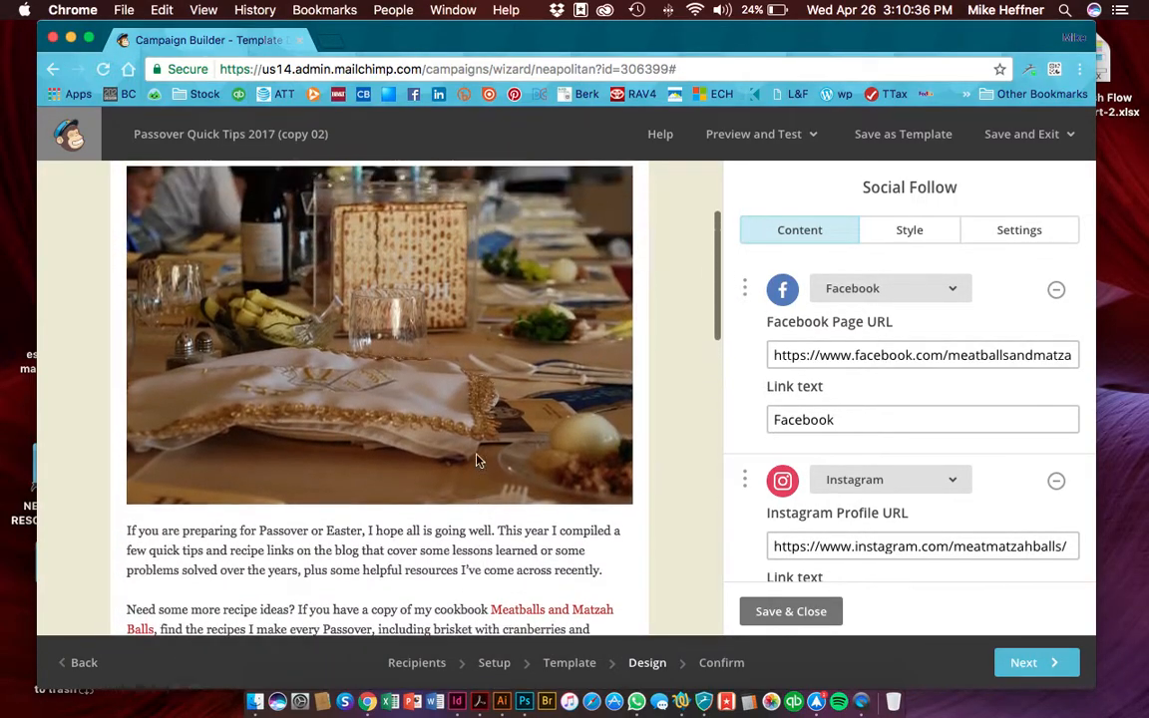
pyautogui.click(534, 409)
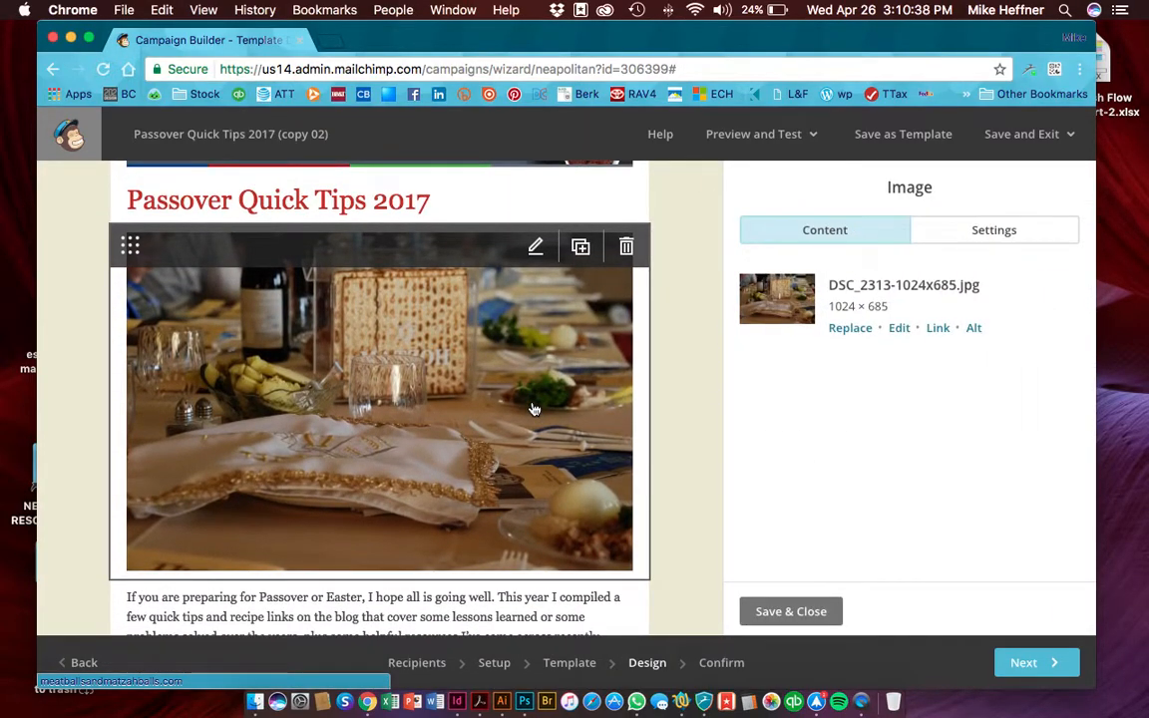
pyautogui.click(937, 329)
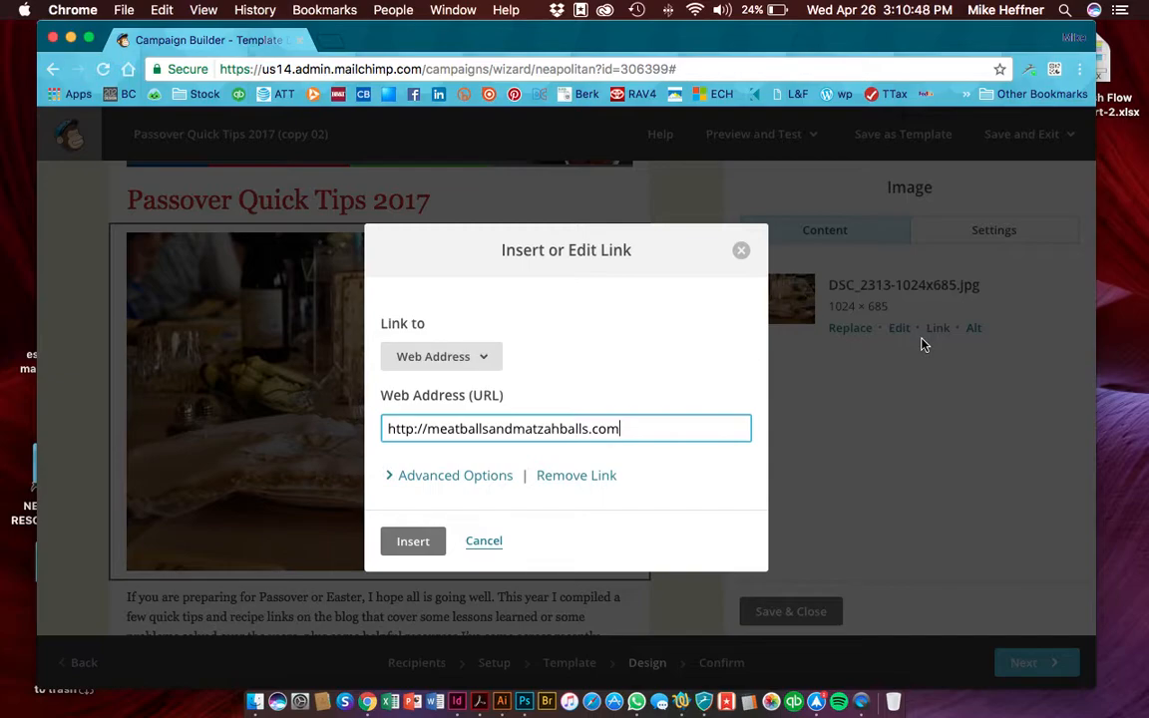
pyautogui.click(742, 253)
pyautogui.click(797, 608)
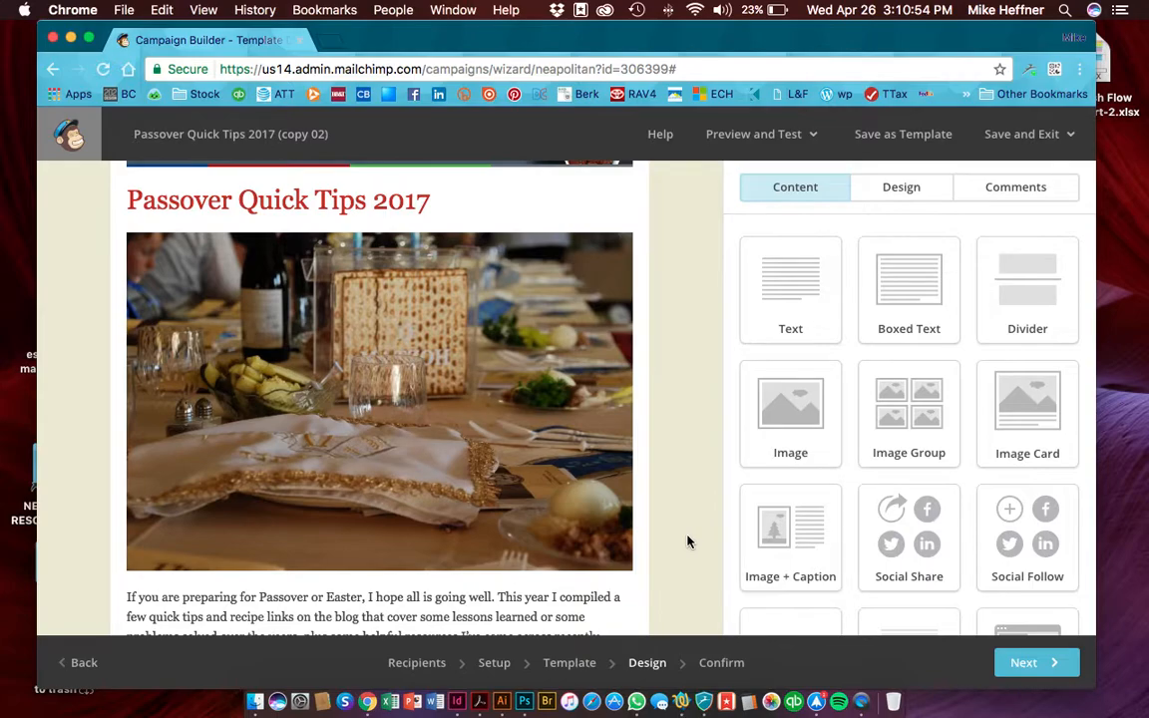
# Proceed to the campaign's confirmation page and review the pre-send checklist from List through MonkeyRewards
pyautogui.click(1033, 662)
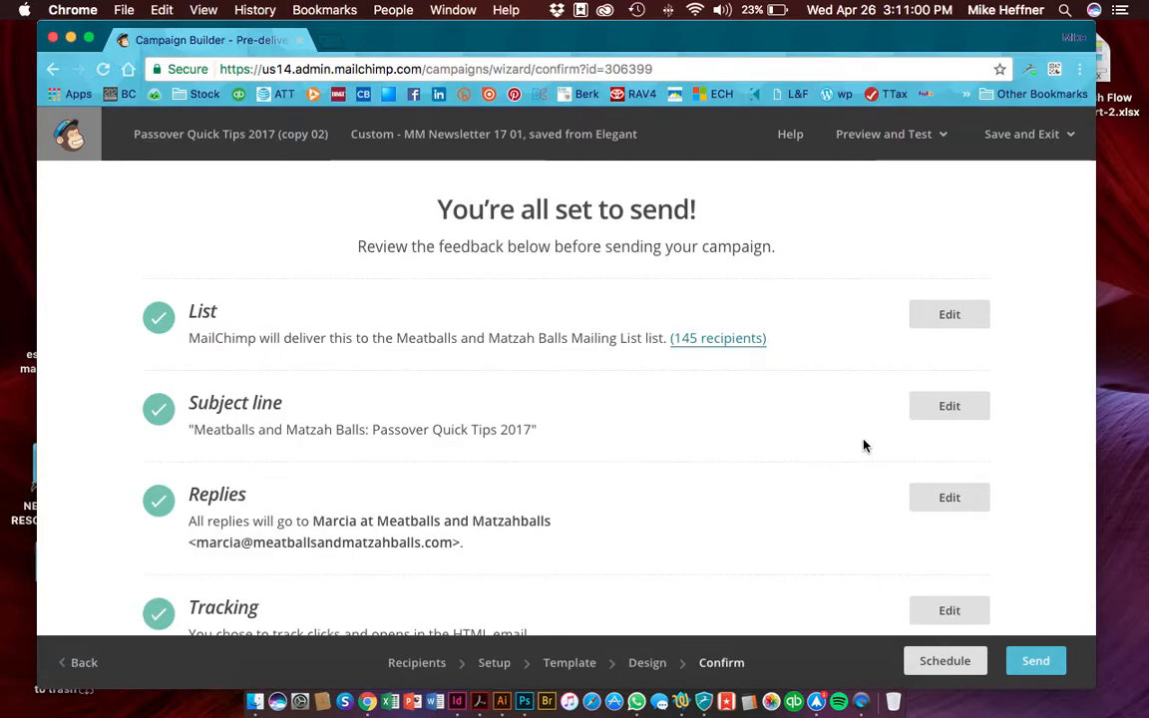
pyautogui.scroll(-1, 865, 446)
pyautogui.scroll(1, 865, 446)
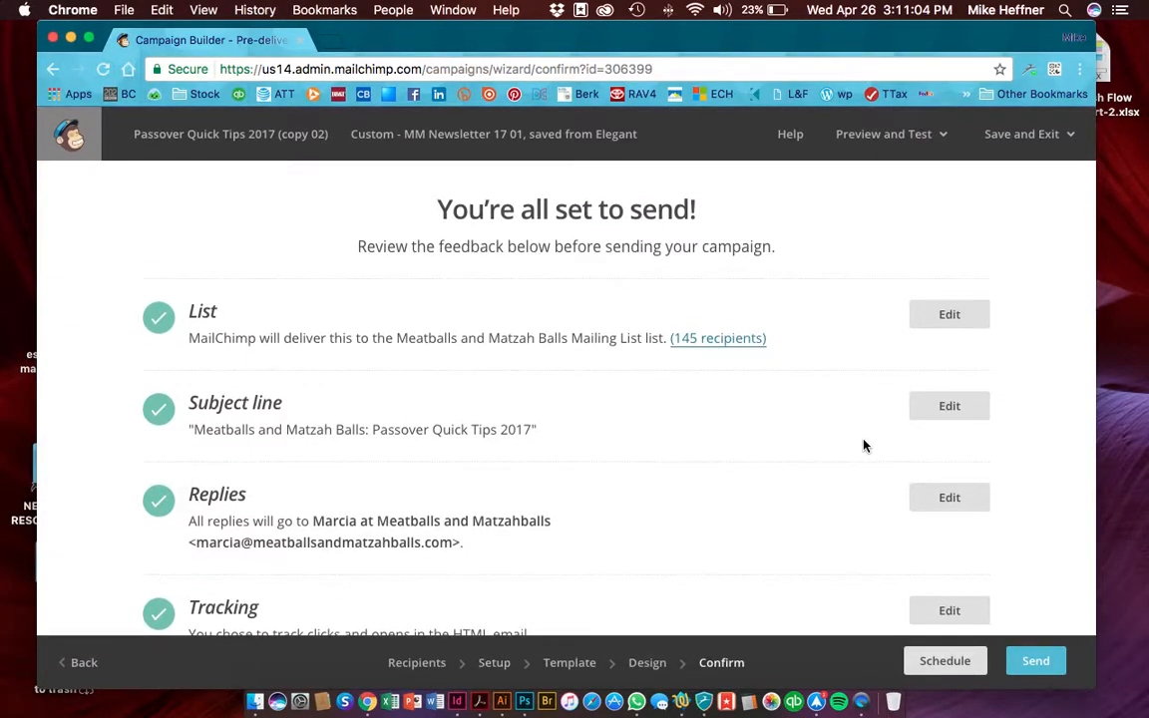
pyautogui.scroll(-1, 349, 404)
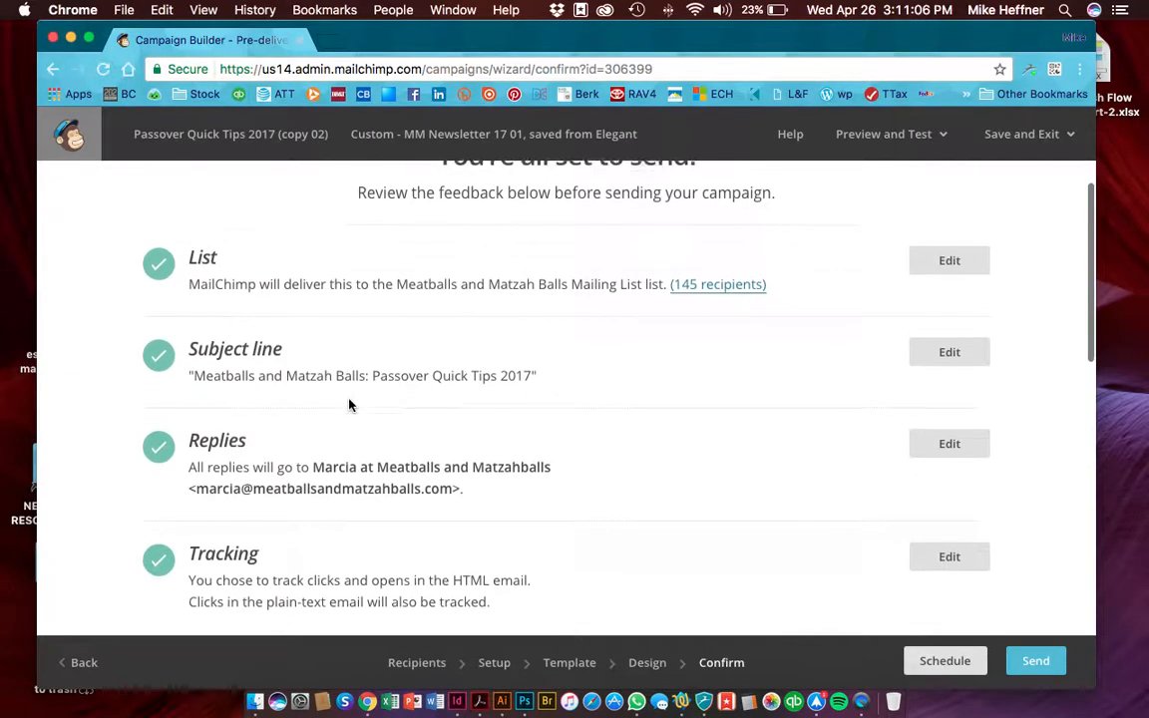
pyautogui.scroll(-2, 322, 464)
pyautogui.scroll(-3, 322, 464)
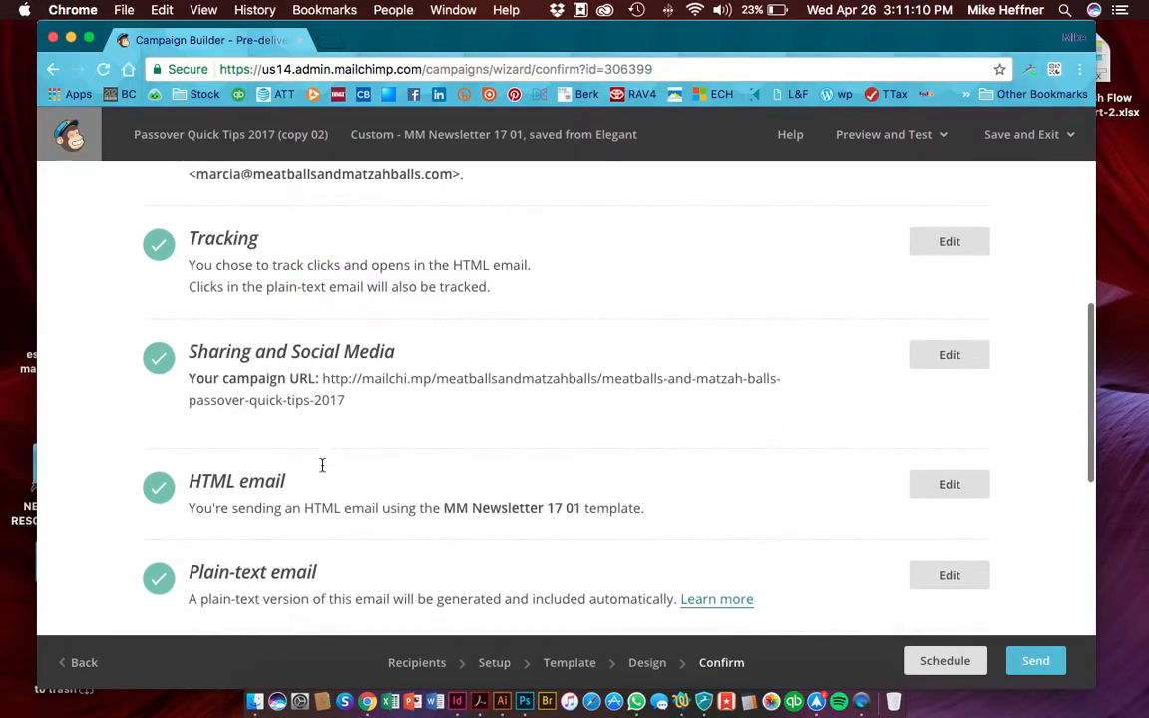
pyautogui.scroll(-2, 322, 467)
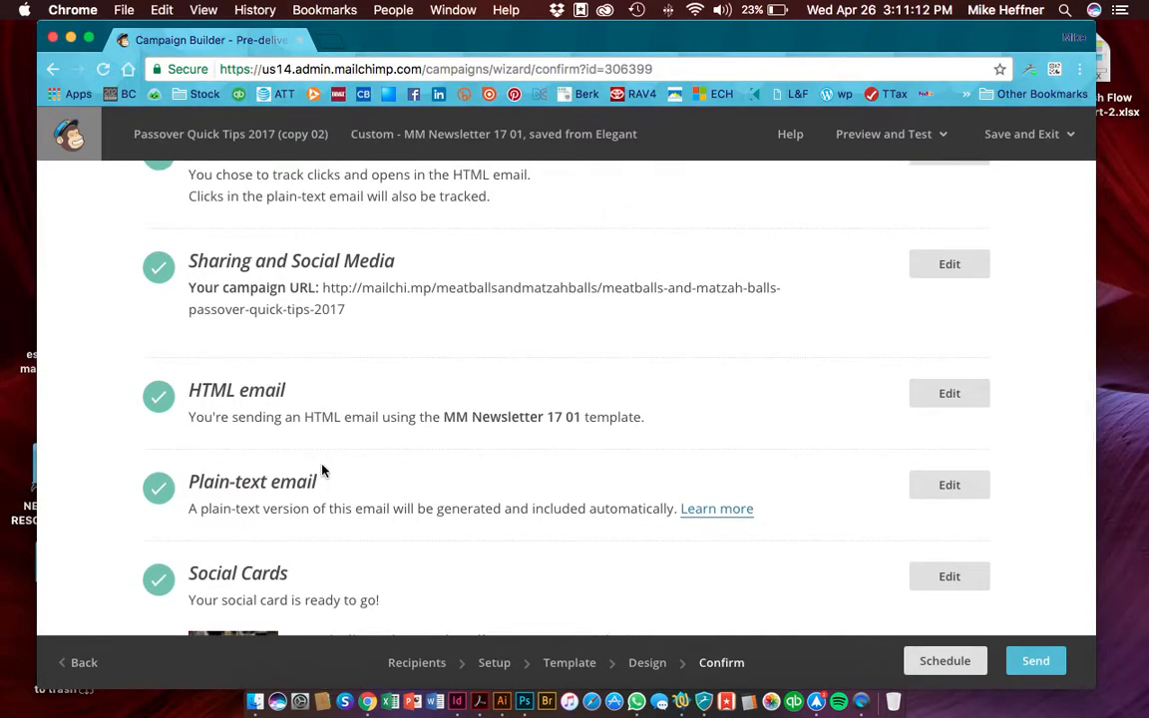
pyautogui.scroll(-4, 323, 469)
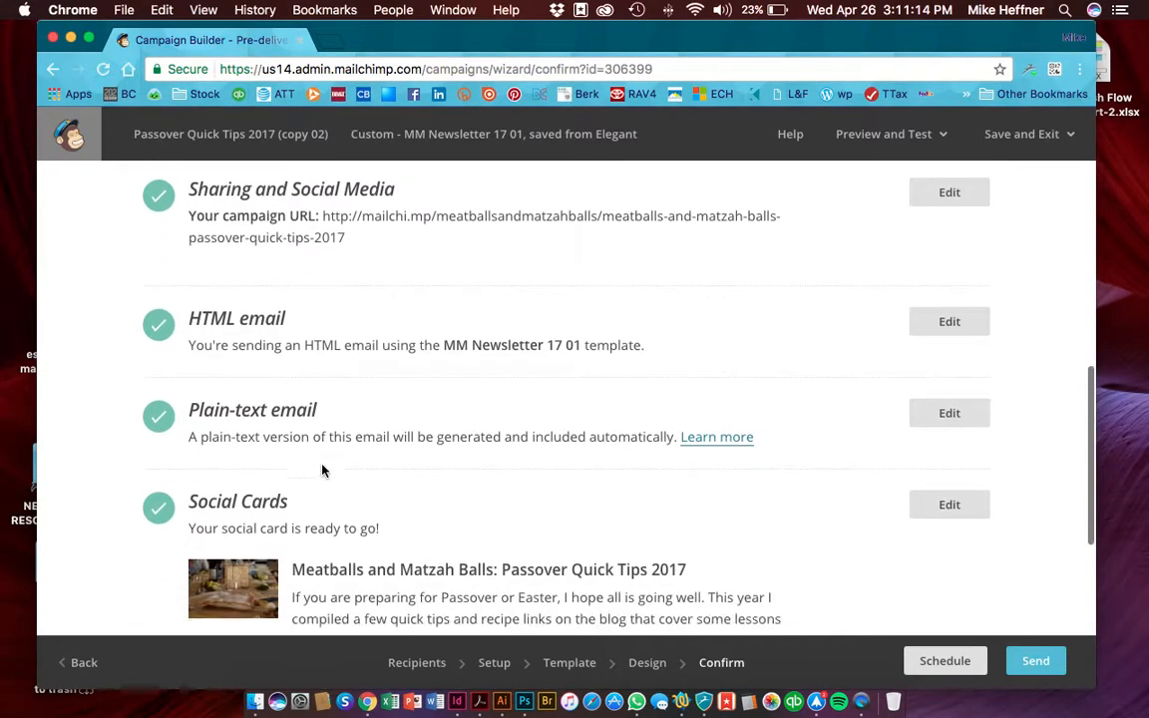
pyautogui.scroll(-1, 322, 464)
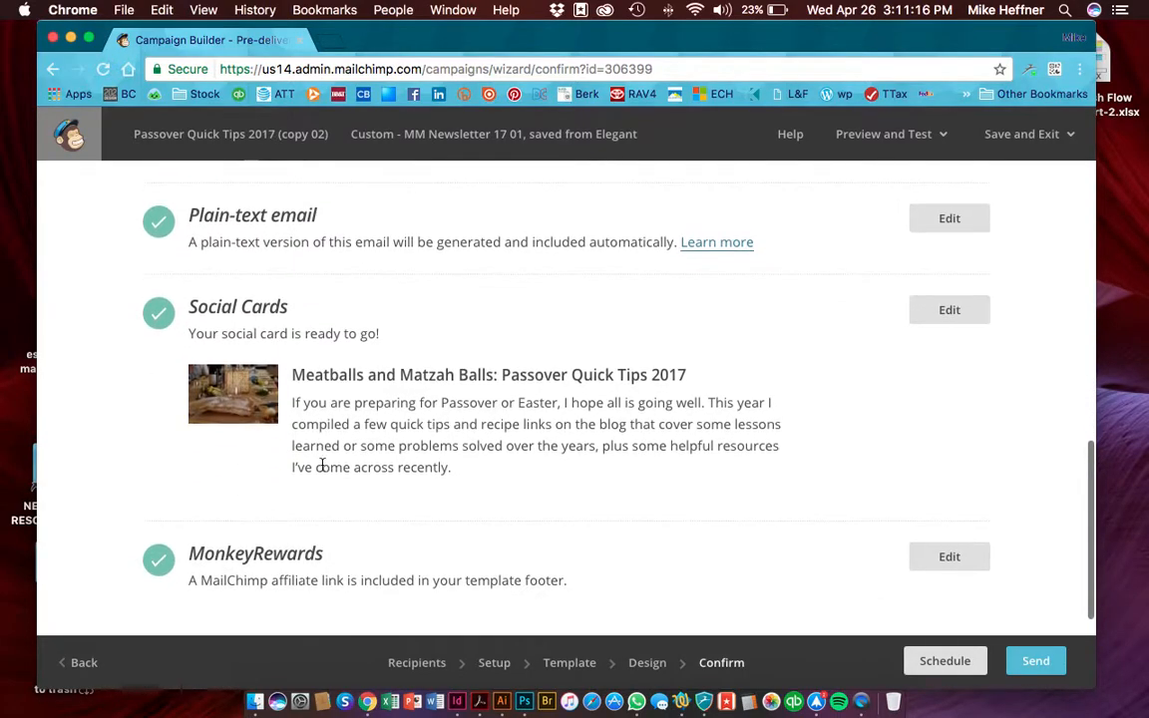
pyautogui.scroll(-1, 324, 479)
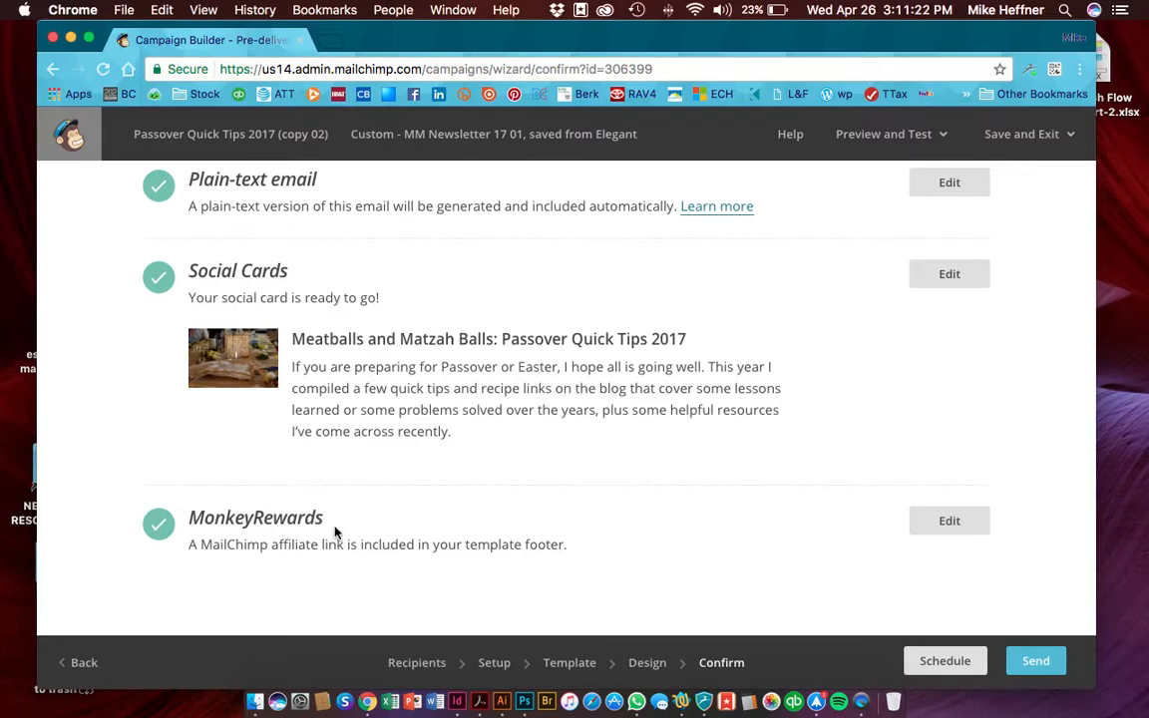
pyautogui.scroll(1, 333, 531)
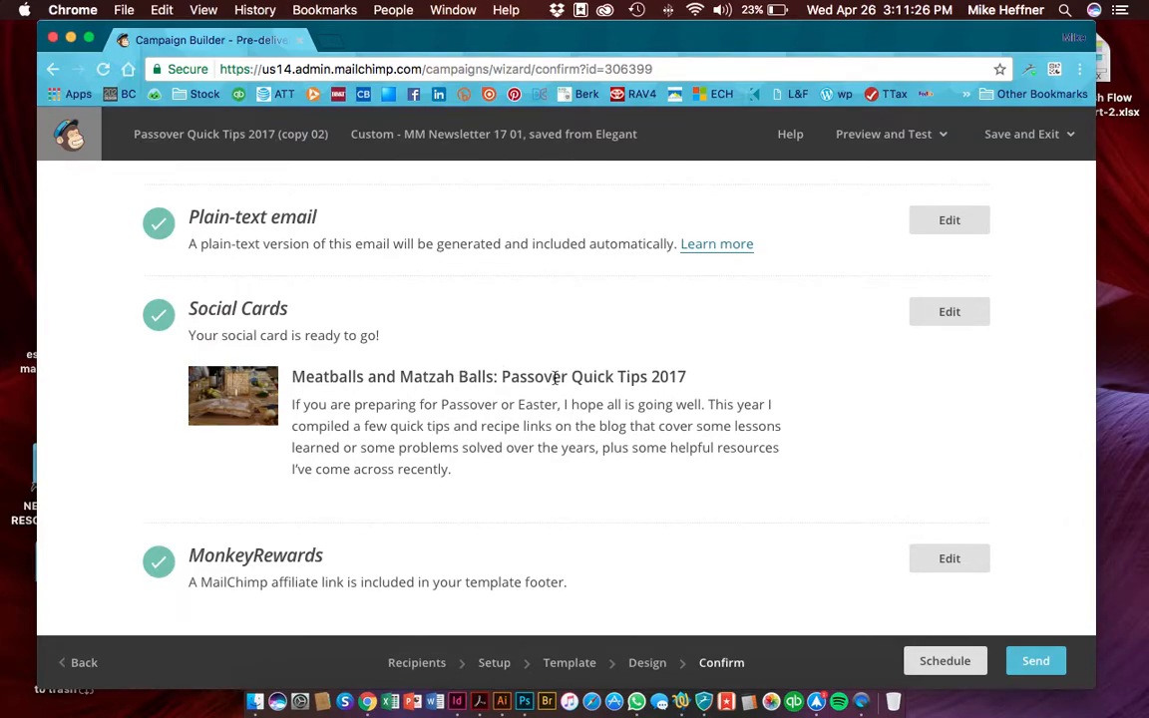
pyautogui.scroll(1, 556, 378)
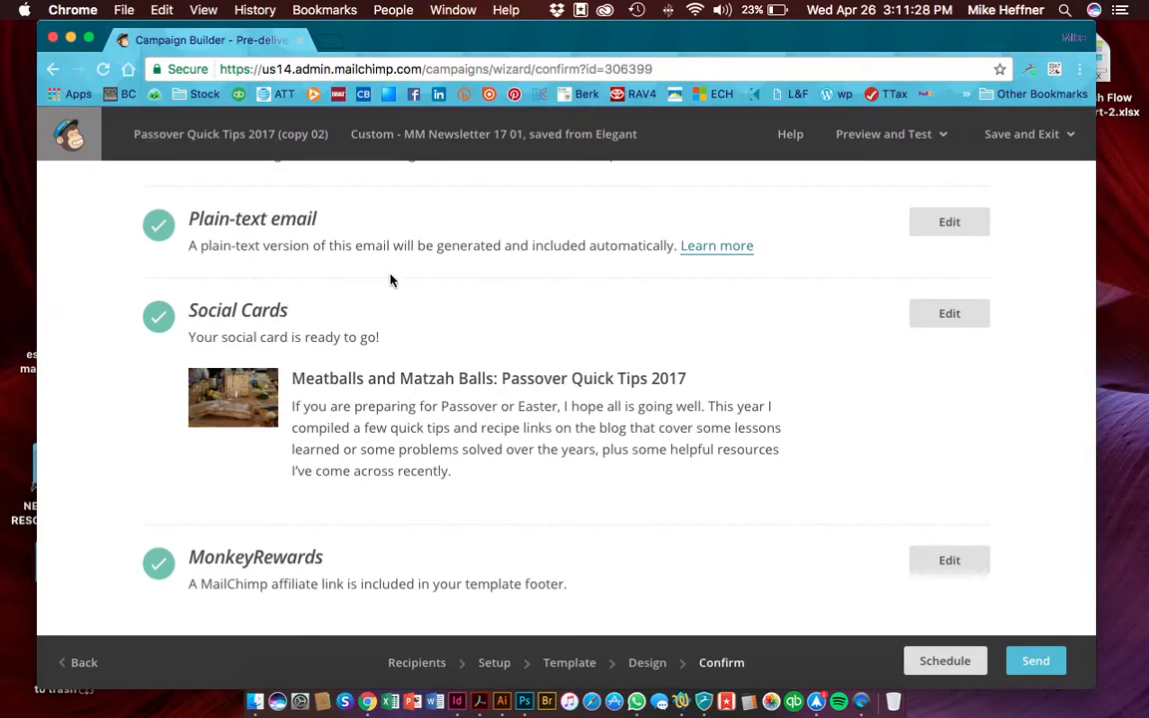
# Open the social cards settings, review the Twitter preview, title and description, and save them without edits
pyautogui.click(971, 320)
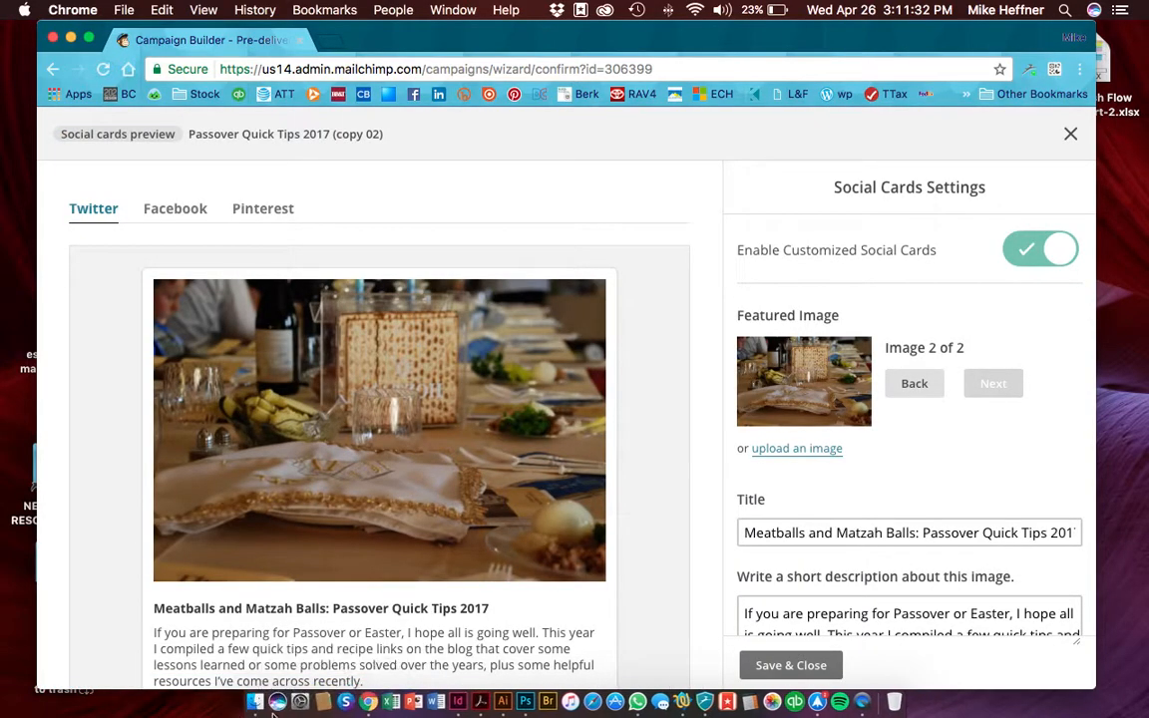
pyautogui.scroll(-4, 710, 576)
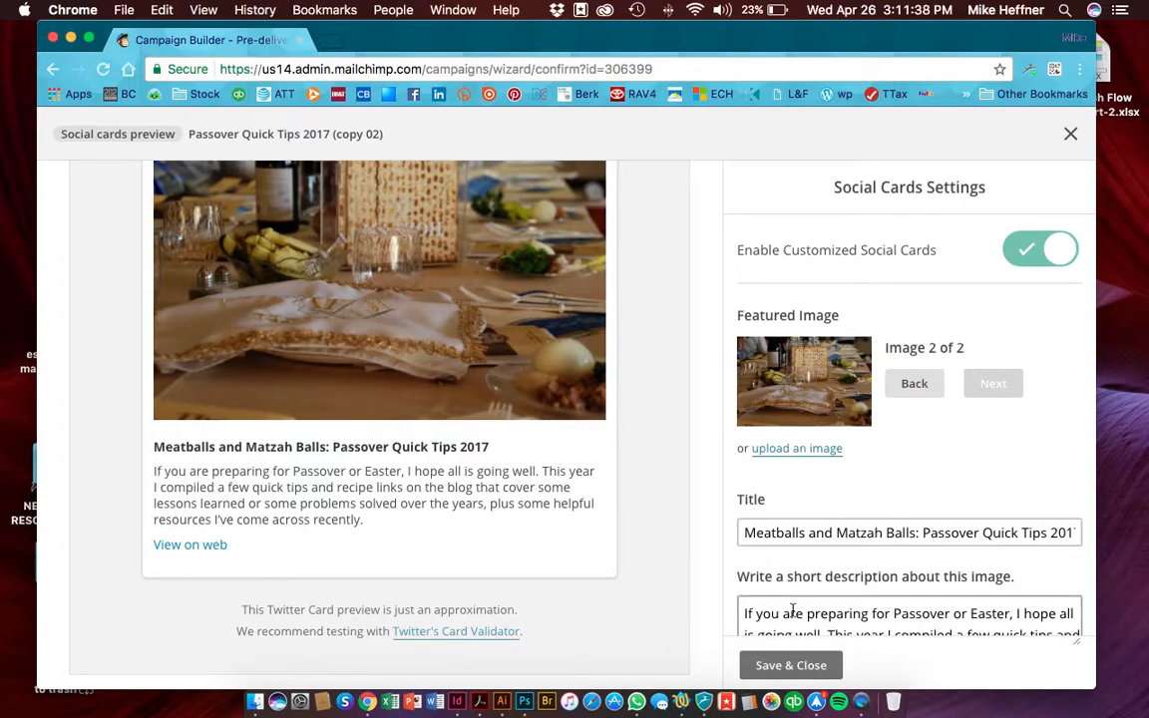
pyautogui.scroll(-1, 646, 496)
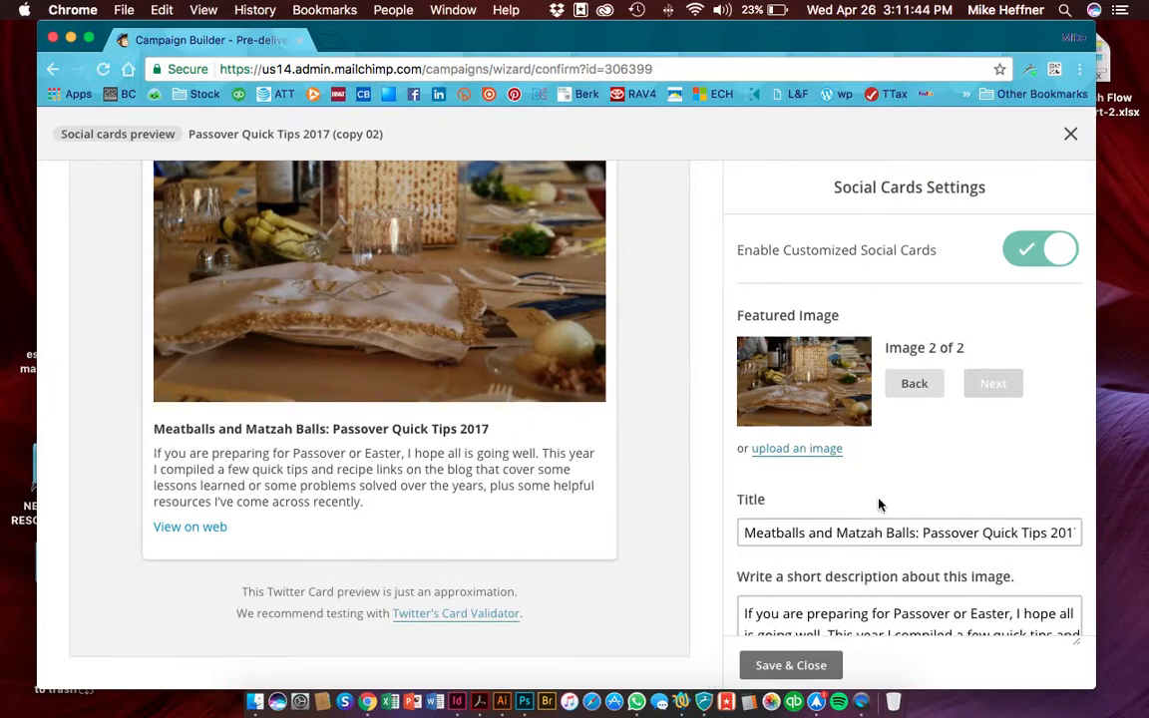
pyautogui.click(790, 669)
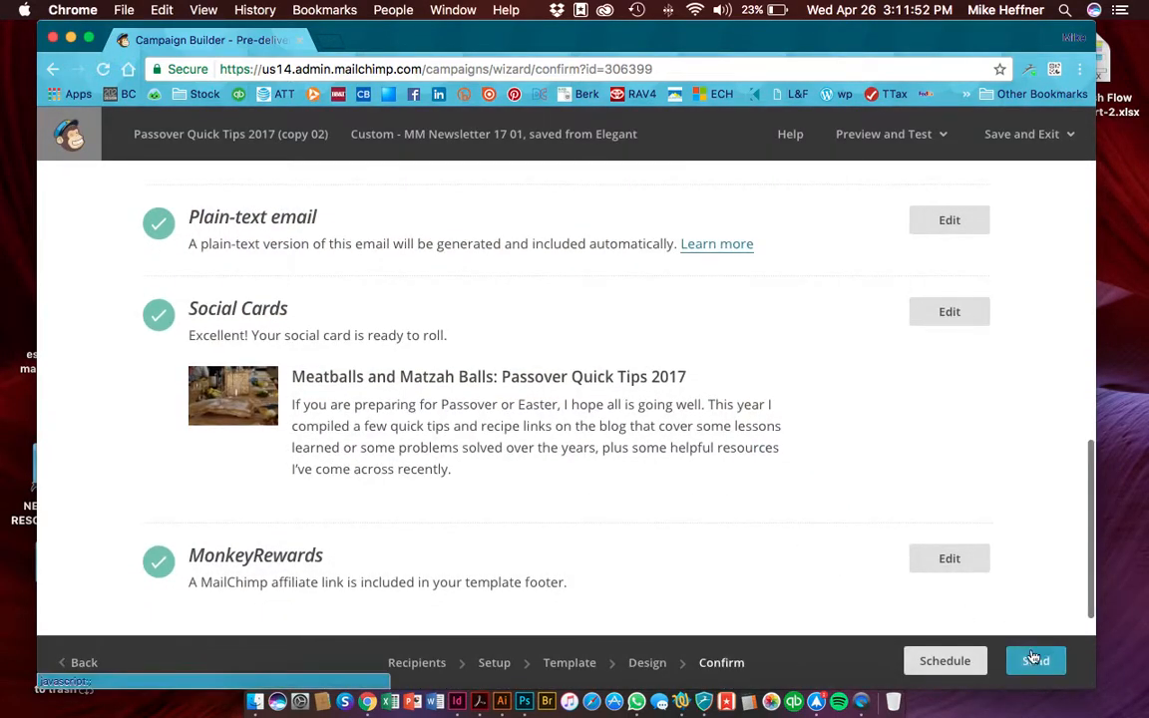
# Open the campaign's delivery schedule, try the option letting MailChimp optimize send time for maximum engagement, and cancel the scheduling
pyautogui.click(944, 660)
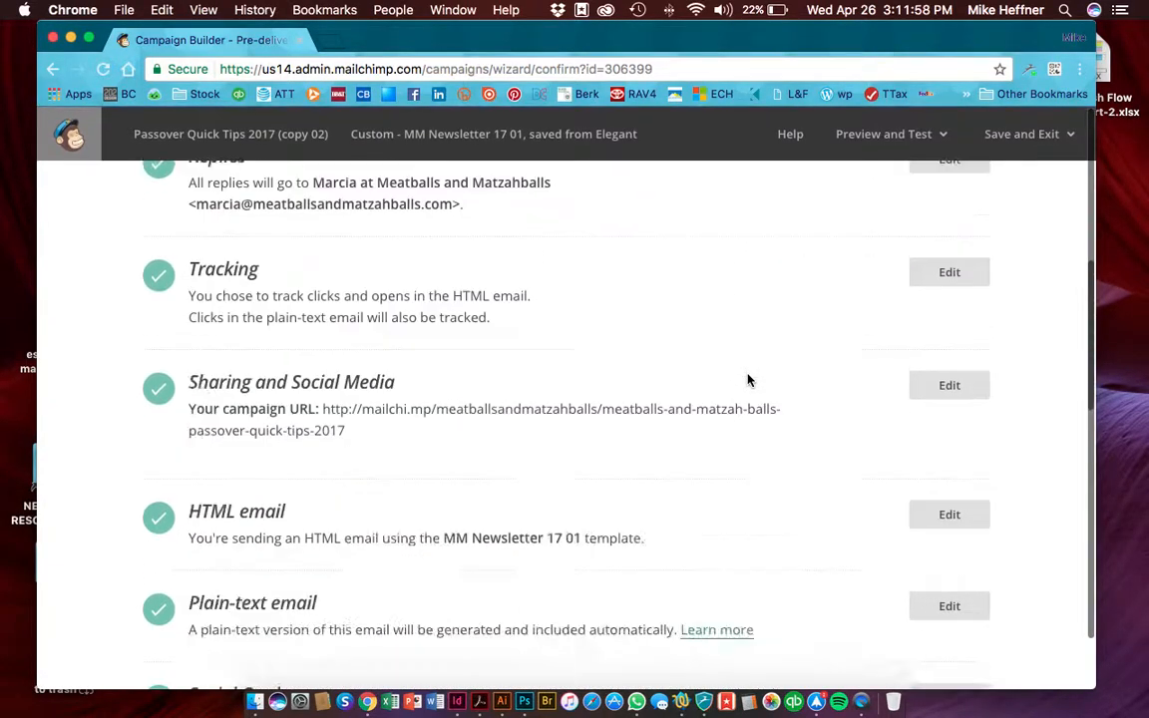
pyautogui.scroll(-2, 748, 380)
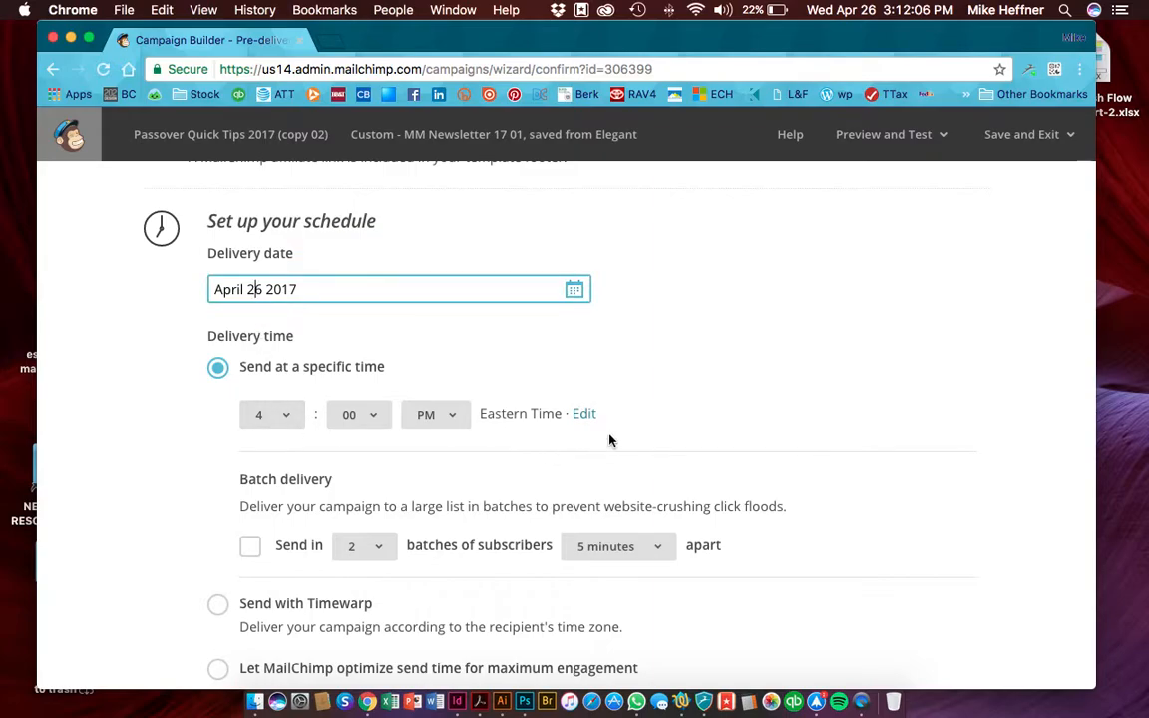
pyautogui.scroll(-4, 629, 434)
pyautogui.click(217, 492)
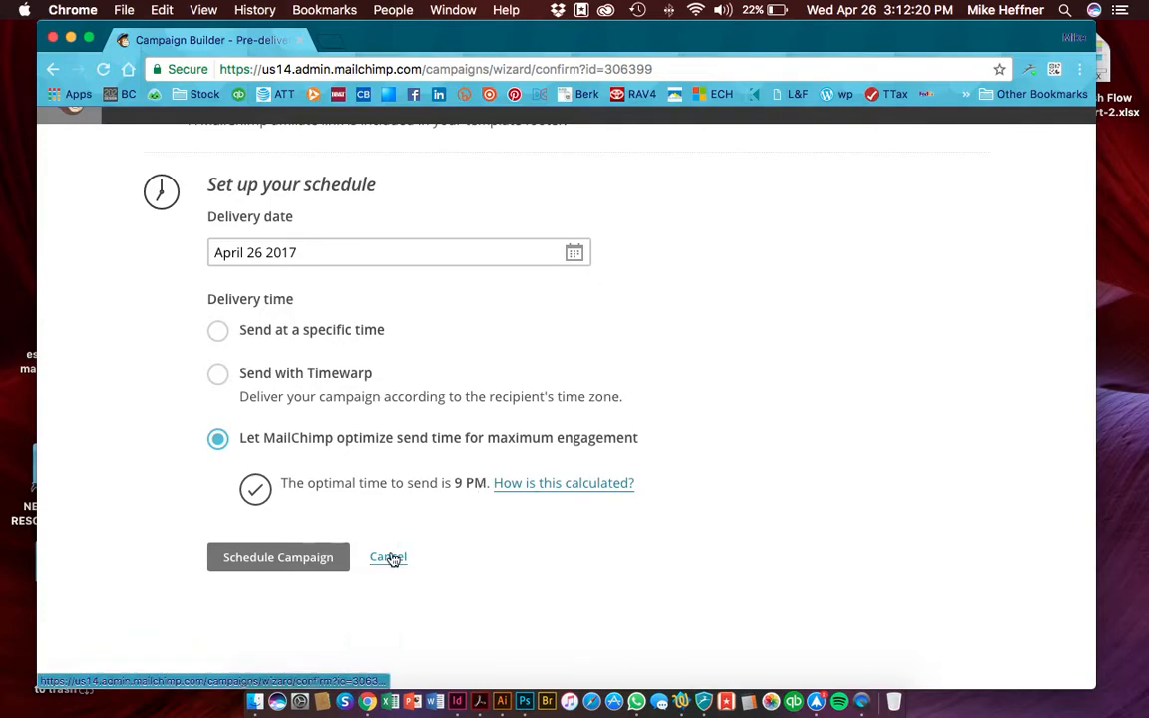
pyautogui.scroll(-1, 510, 595)
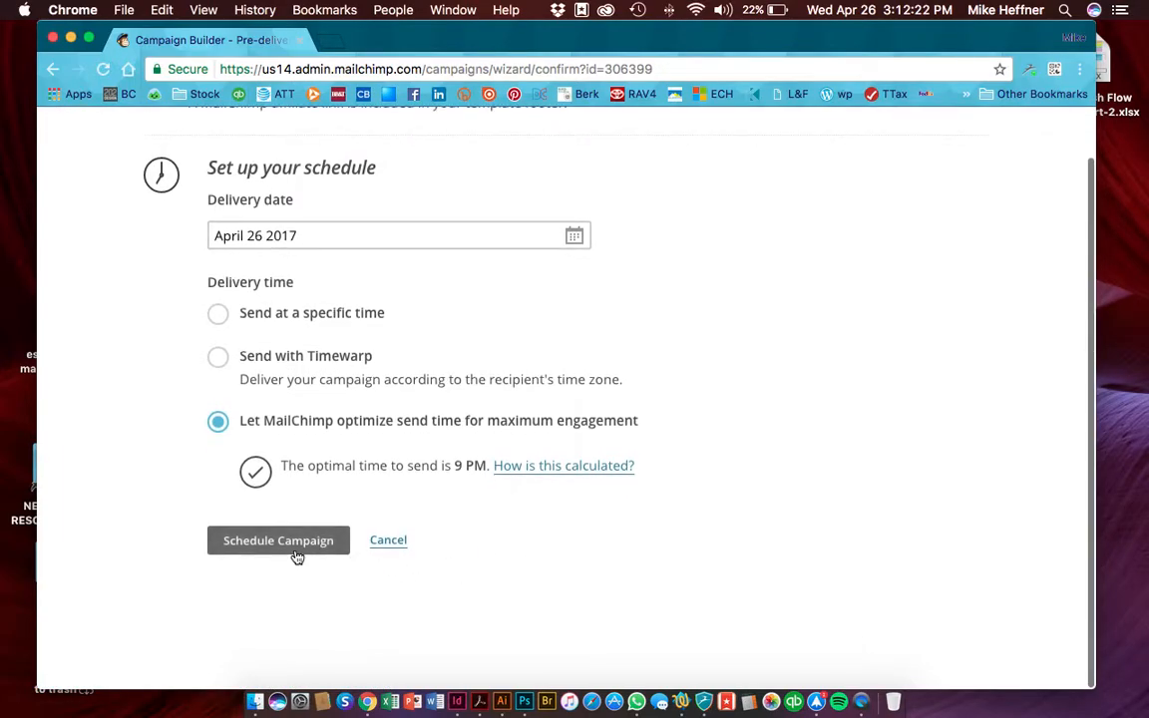
pyautogui.click(397, 544)
# Go back through the campaign's Design and Template stages to Setup and review the campaign info fields
pyautogui.scroll(5, 673, 589)
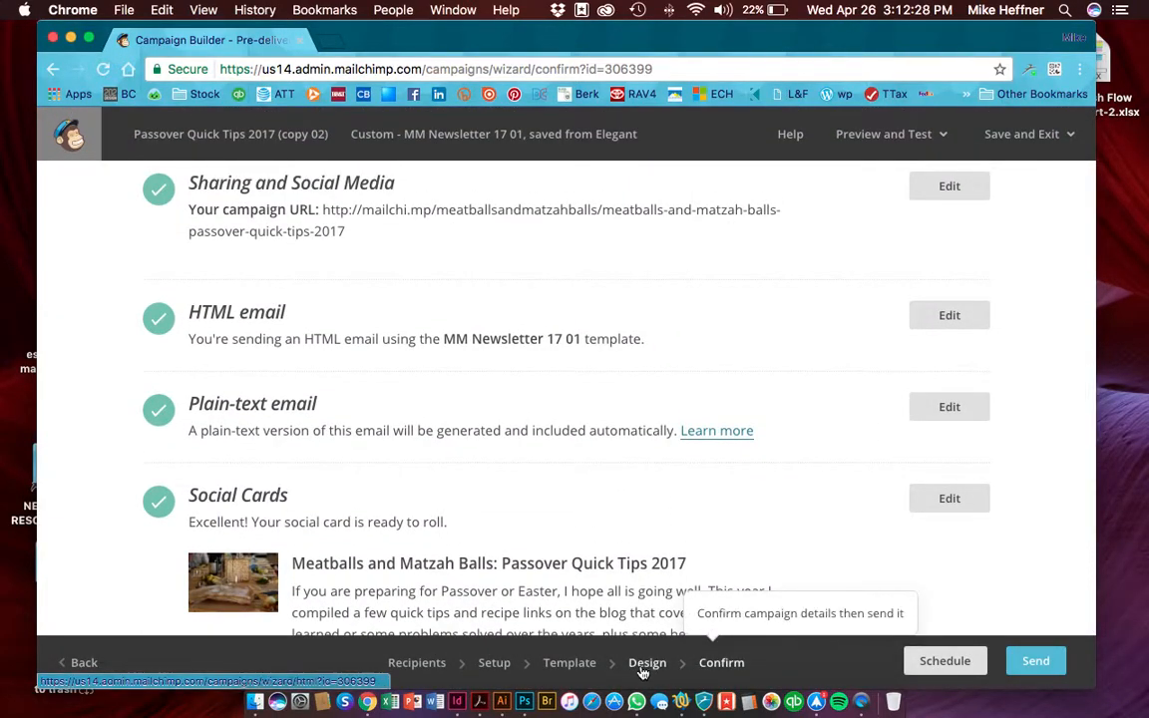
pyautogui.click(574, 675)
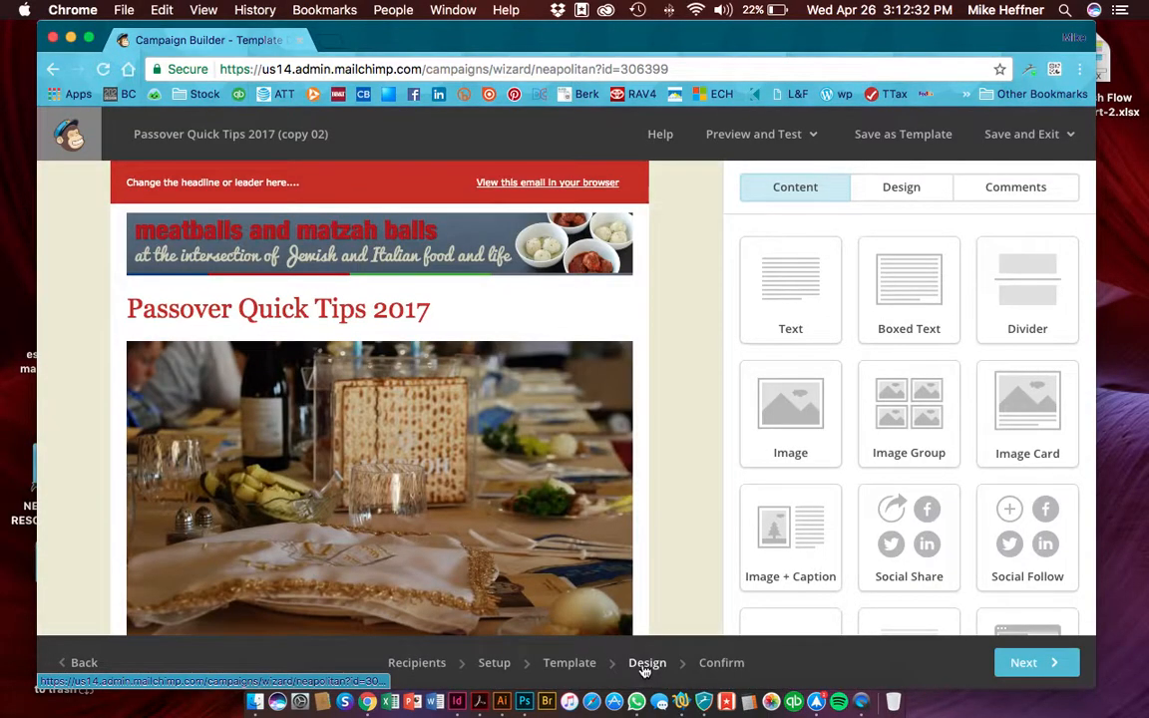
pyautogui.click(551, 663)
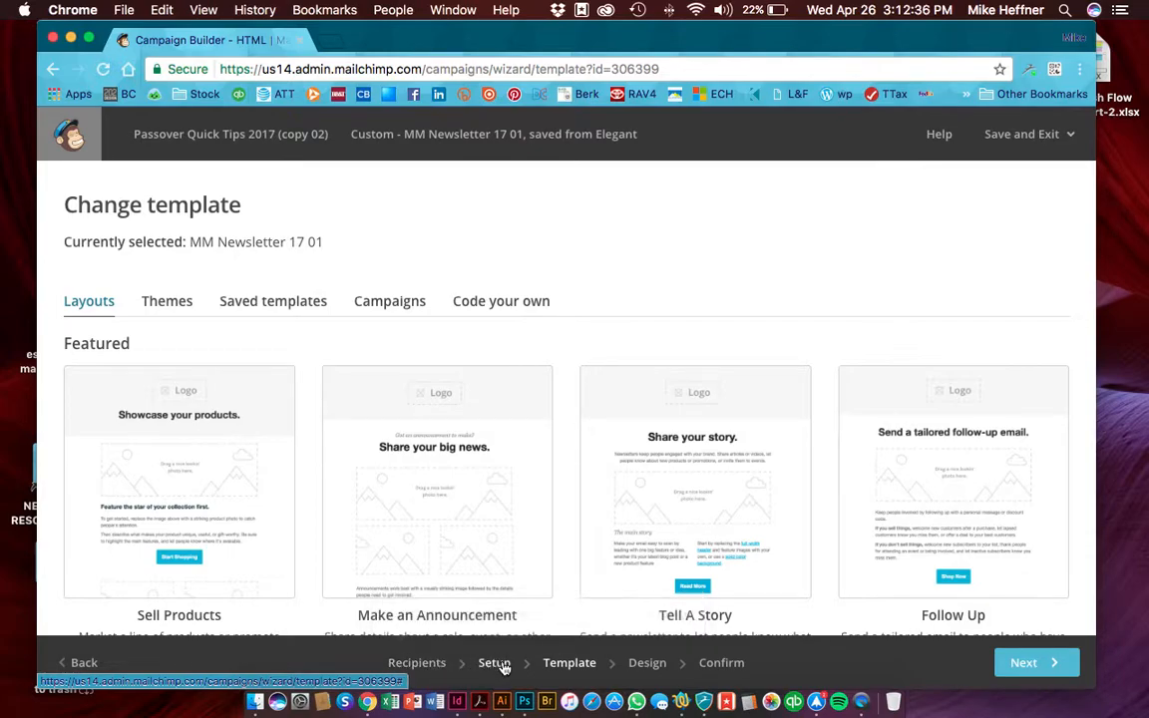
pyautogui.click(496, 664)
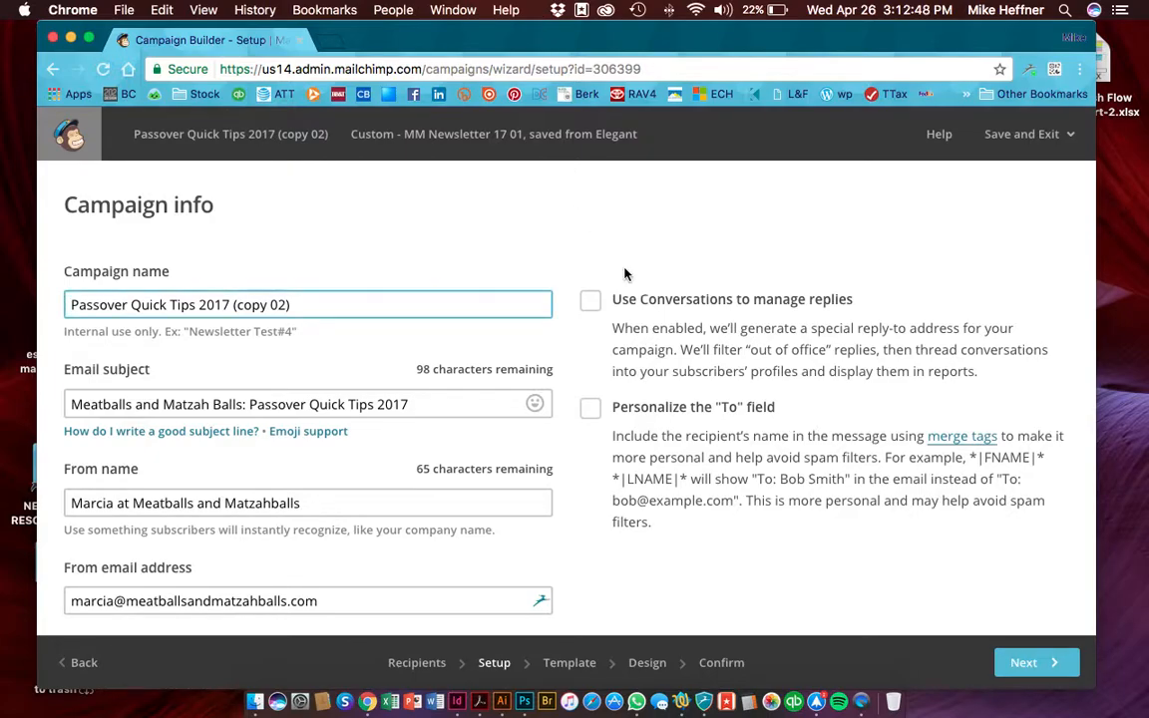
pyautogui.scroll(-1, 268, 166)
pyautogui.scroll(1, 267, 167)
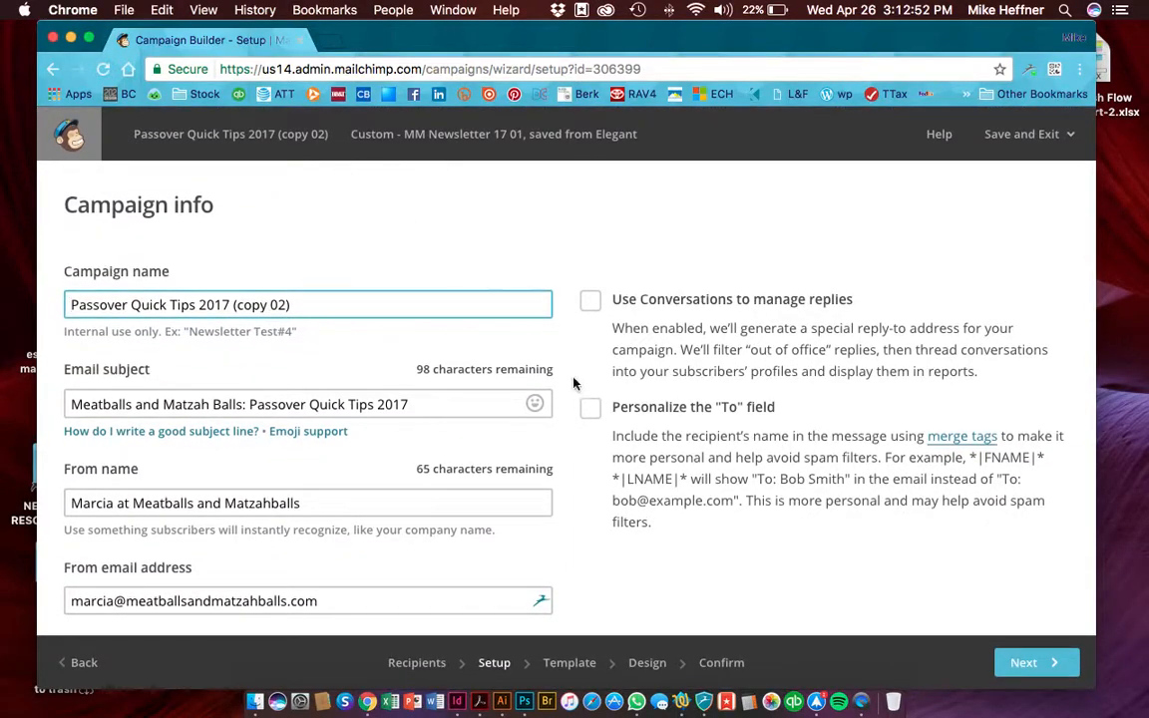